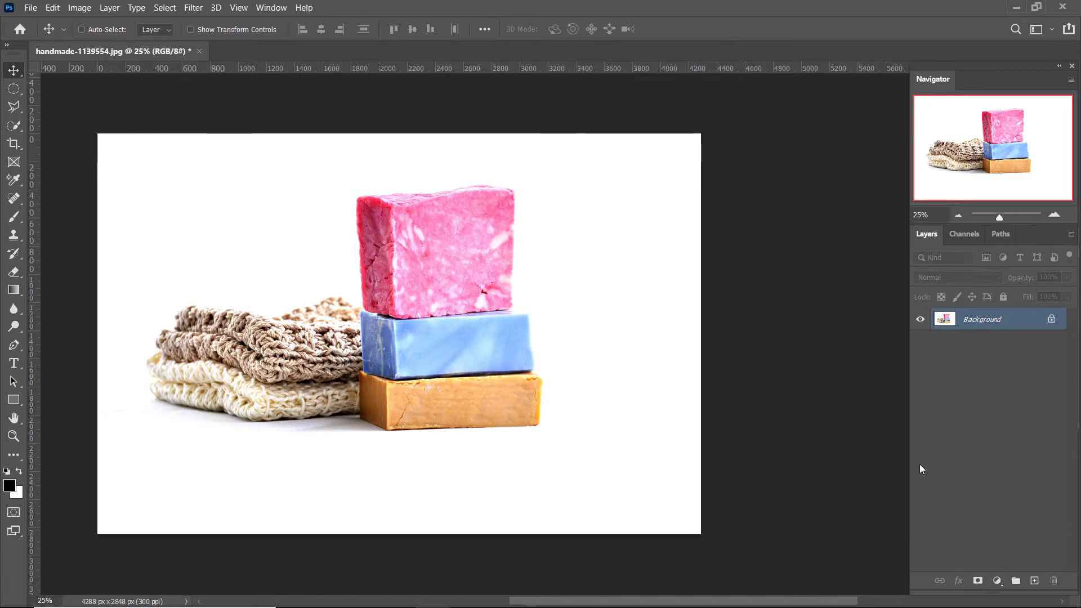
Add a Hue/Saturation adjustment layer above the soap photo and shift the Magentas hue to -72.
click(997, 580)
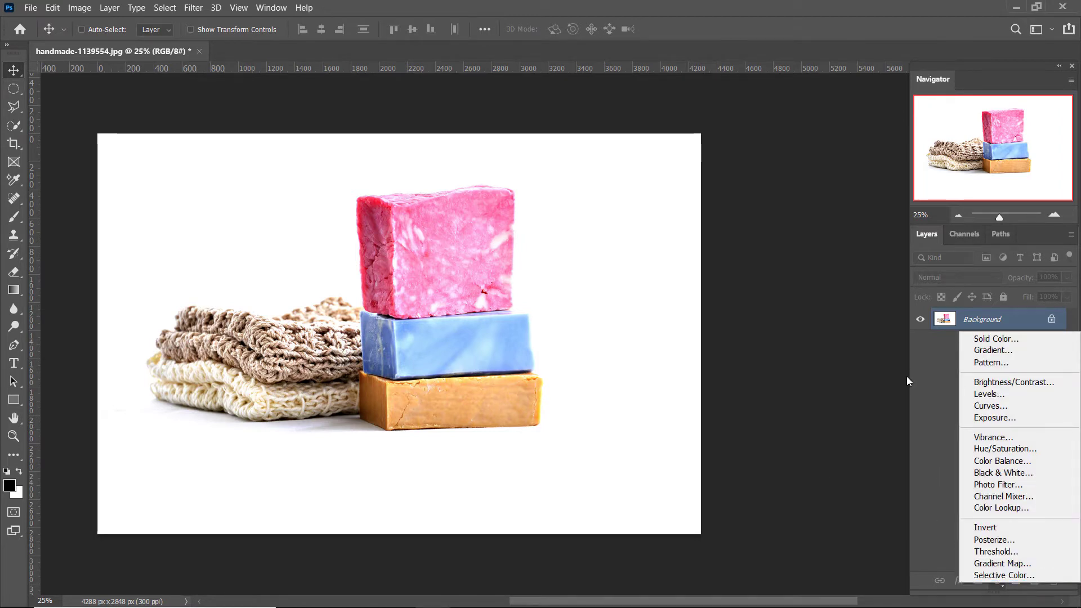
click(981, 448)
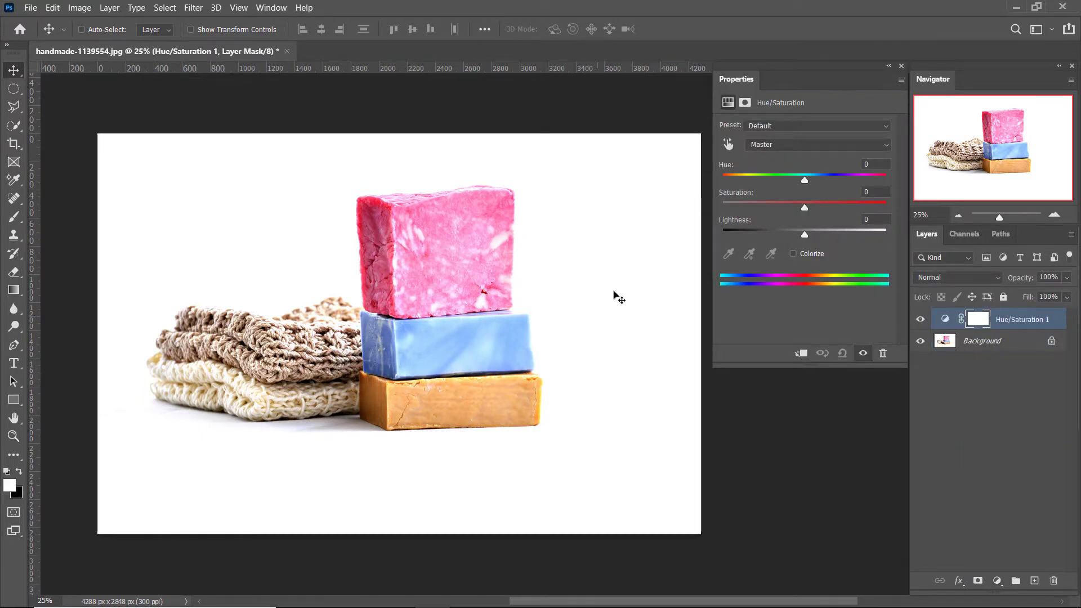
click(822, 147)
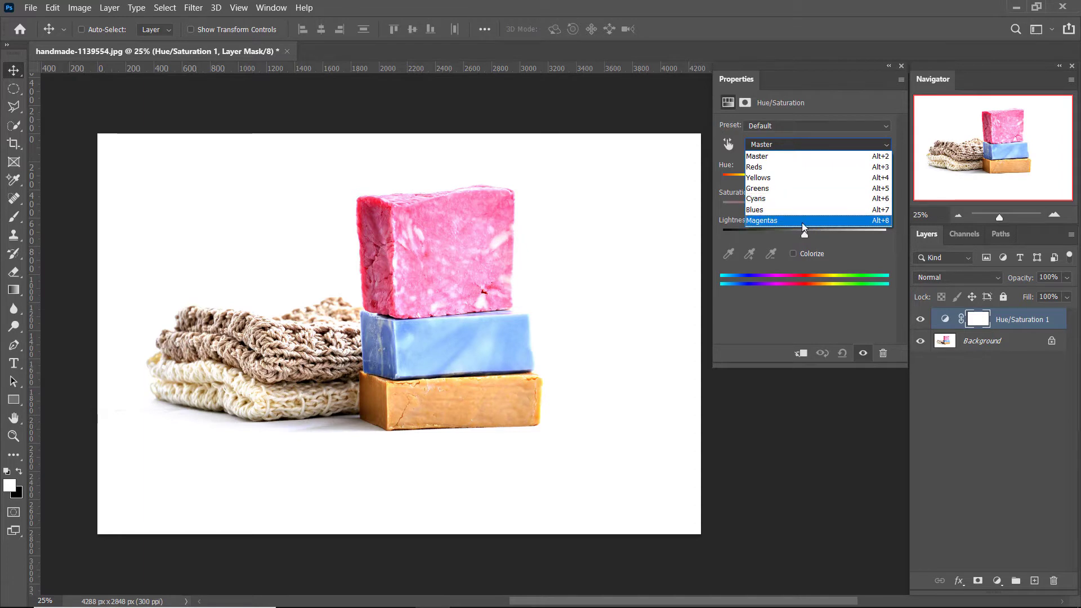
click(765, 221)
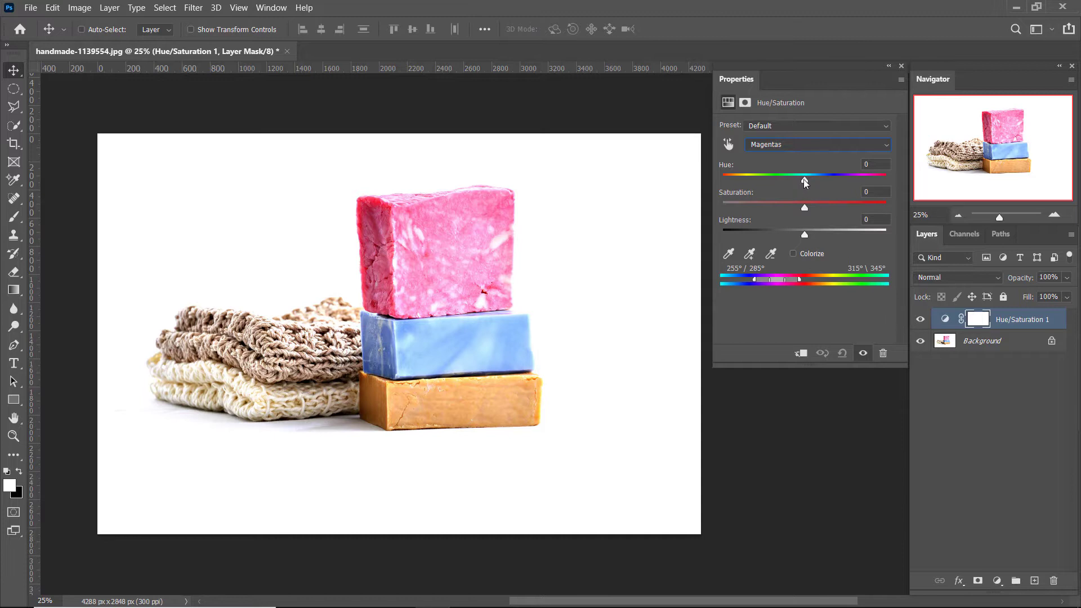
drag(805, 180, 761, 180)
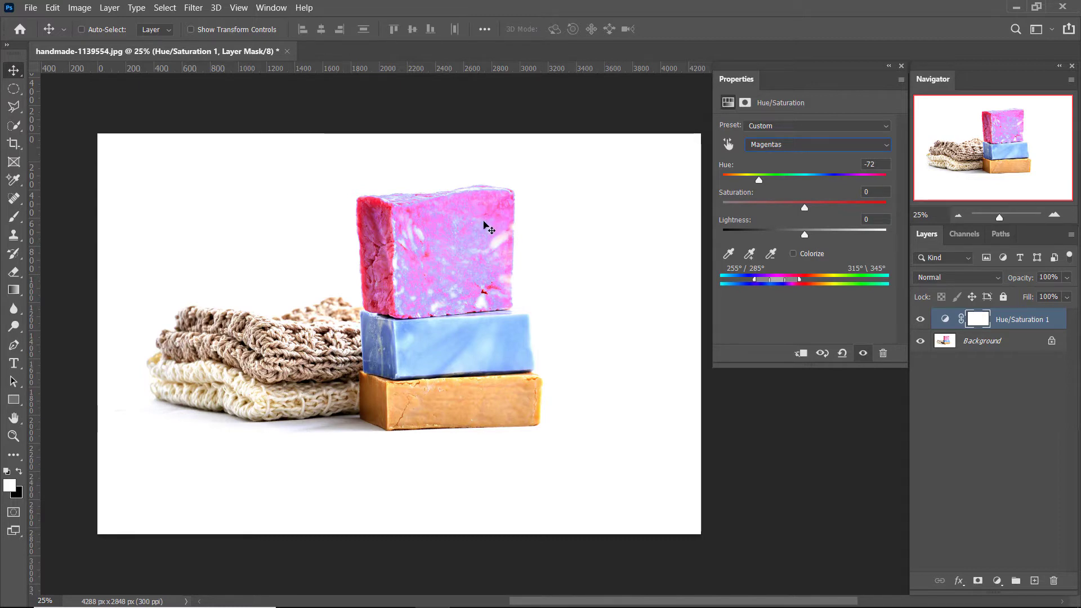
Extend the Magentas range by sampling the front and side of the pink soap, and set the hue to -104.
click(749, 254)
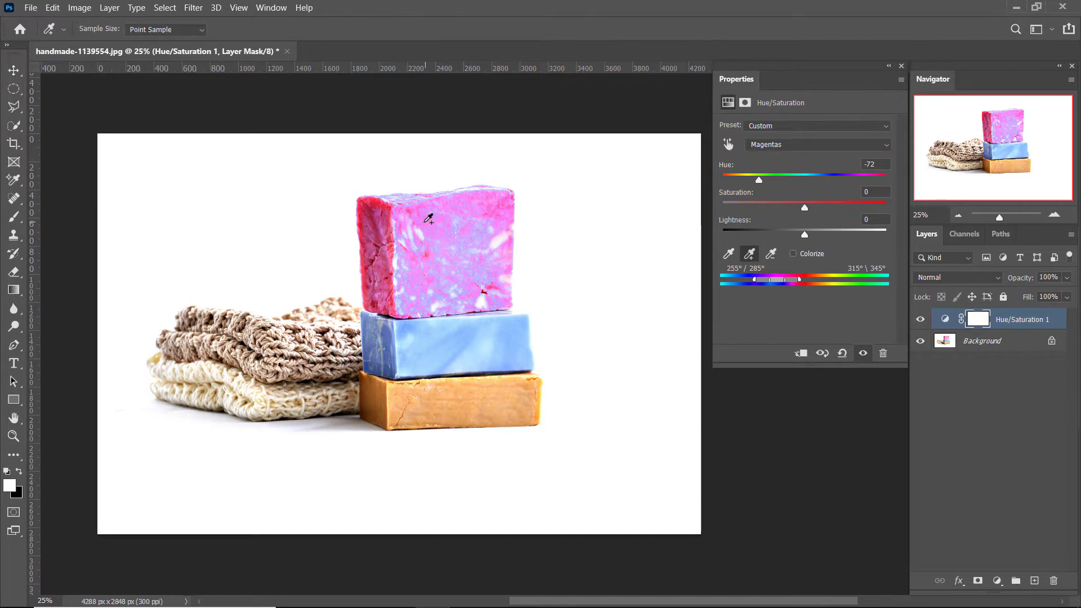
click(428, 219)
click(382, 241)
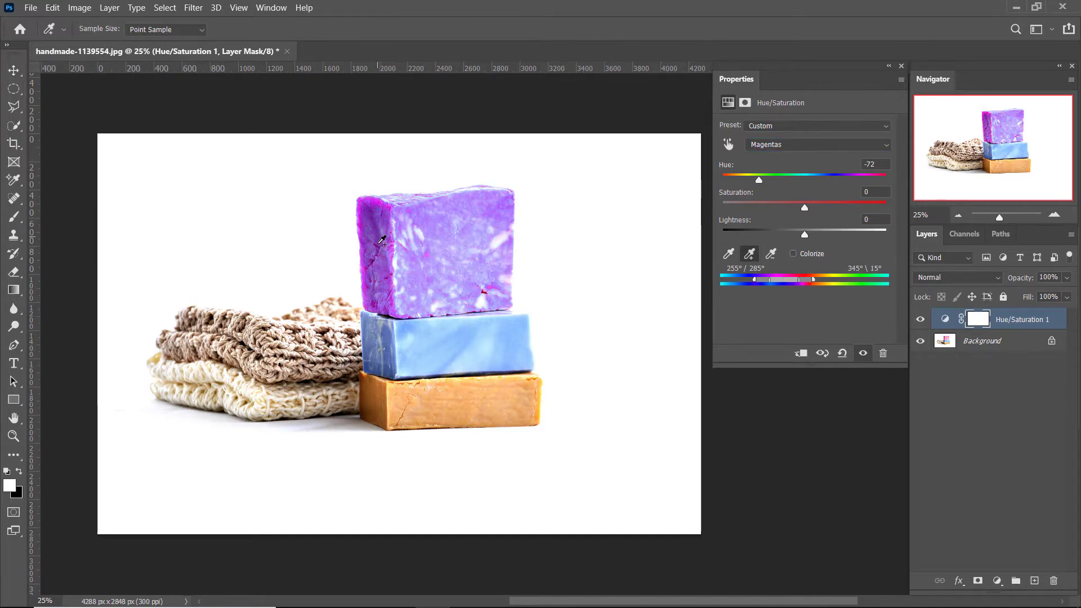
click(382, 203)
mouse_move(760, 183)
mouse_down()
mouse_move(797, 183)
mouse_move(748, 180)
mouse_move(829, 184)
mouse_move(748, 179)
mouse_up()
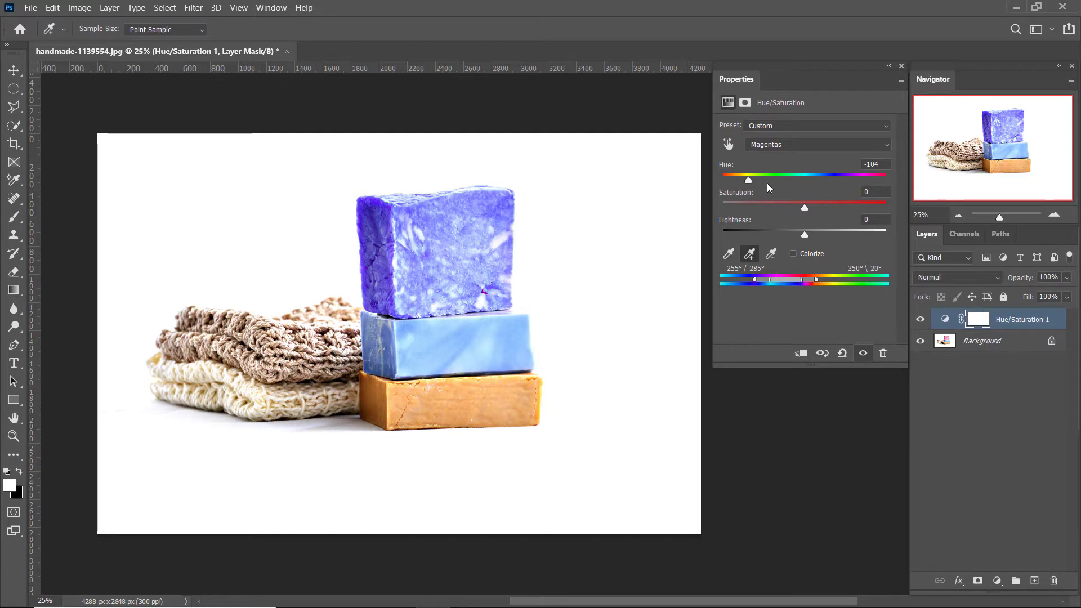
Compare the soap photo with and without the Hue/Saturation adjustment.
click(922, 321)
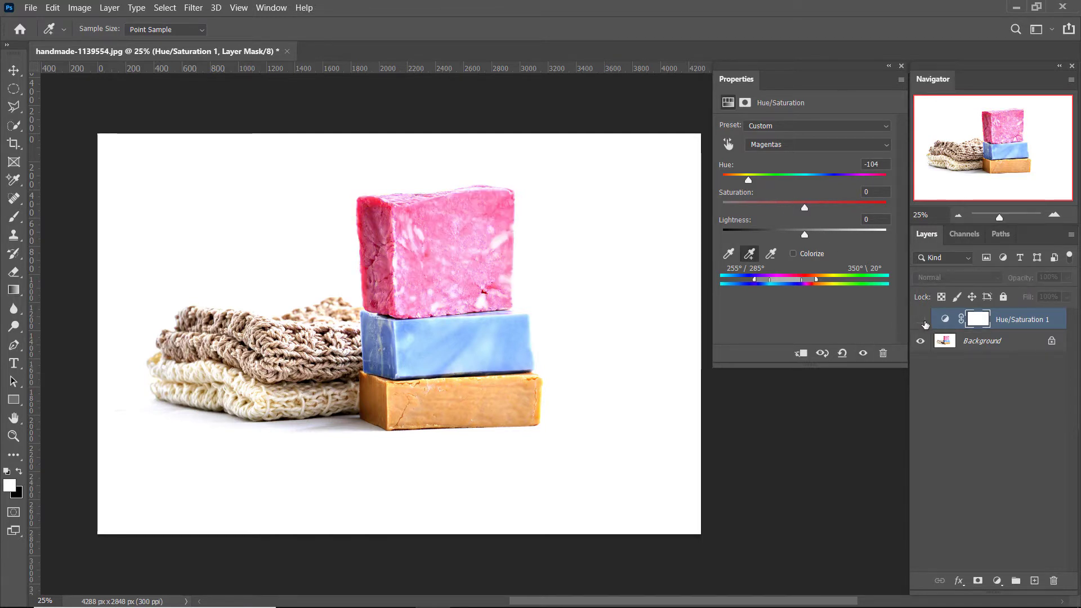
click(921, 319)
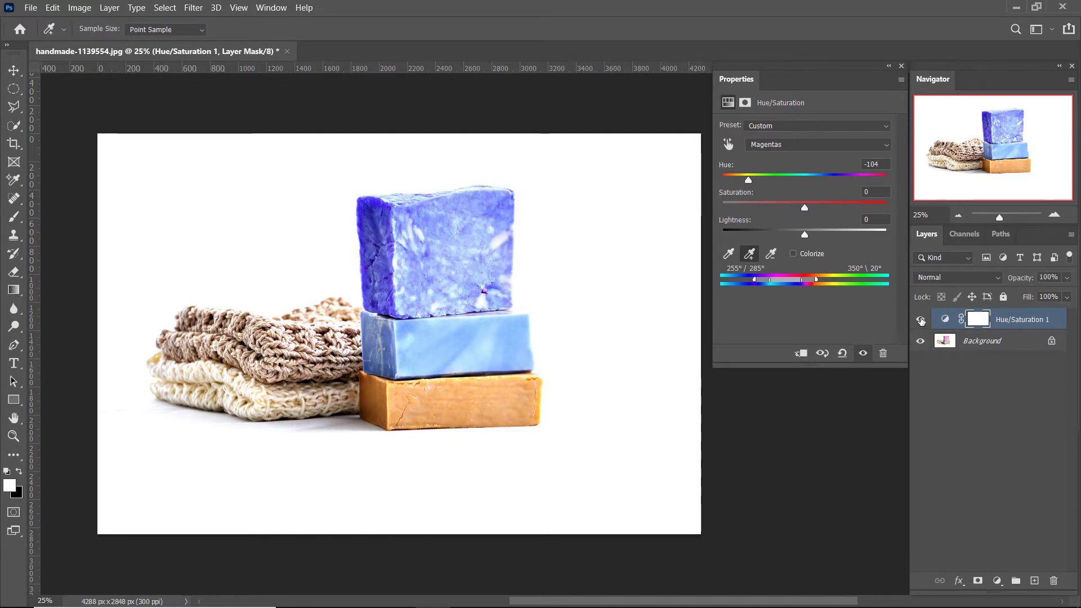
click(921, 320)
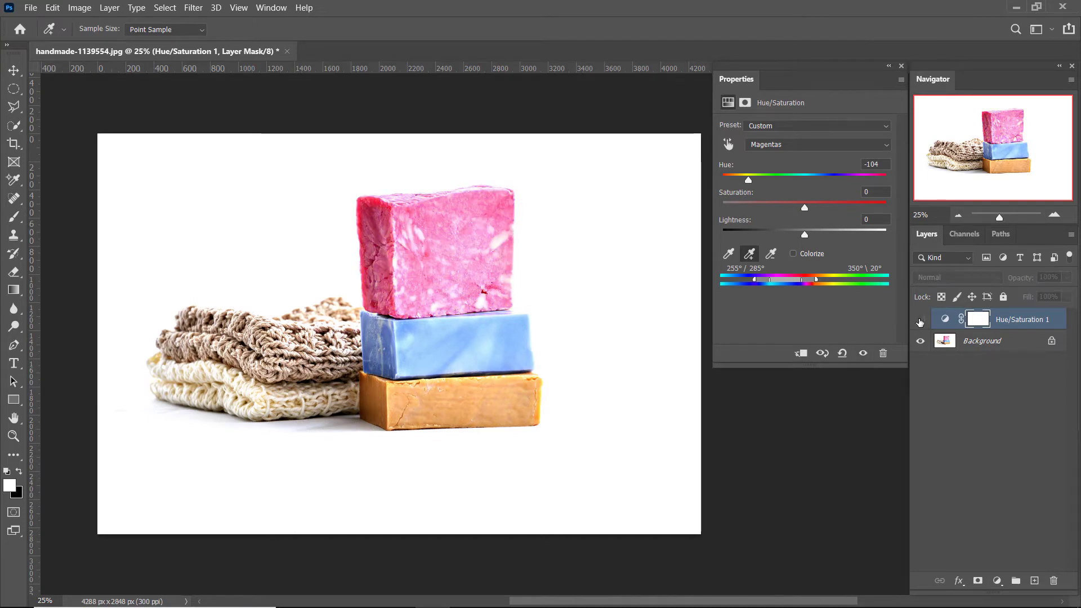
click(919, 321)
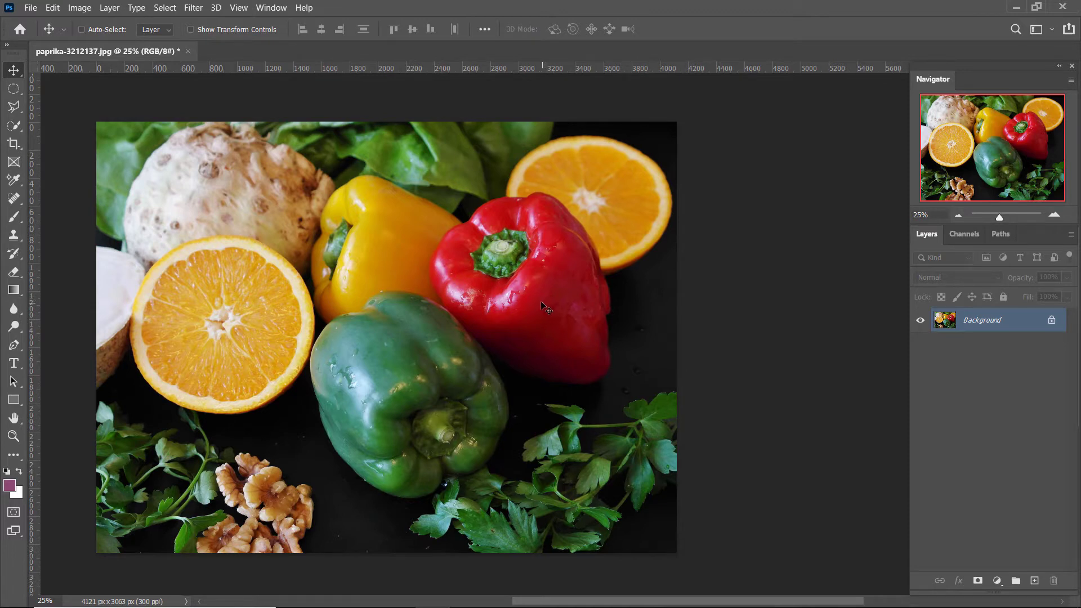
Add a Hue/Saturation adjustment layer to the vegetable photo and shift the Reds hue to -35.
click(996, 581)
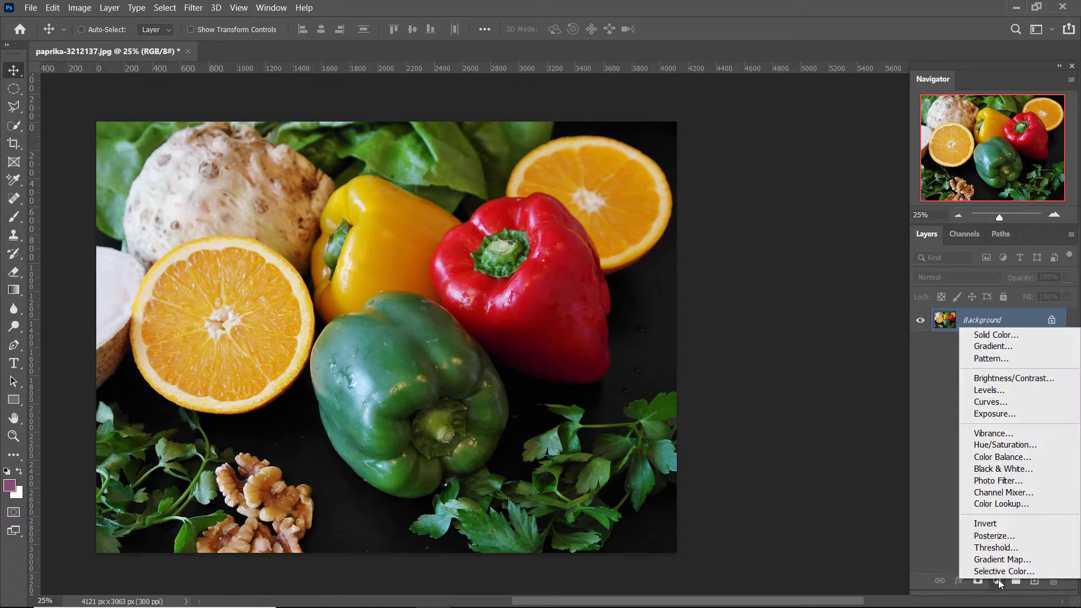
click(993, 445)
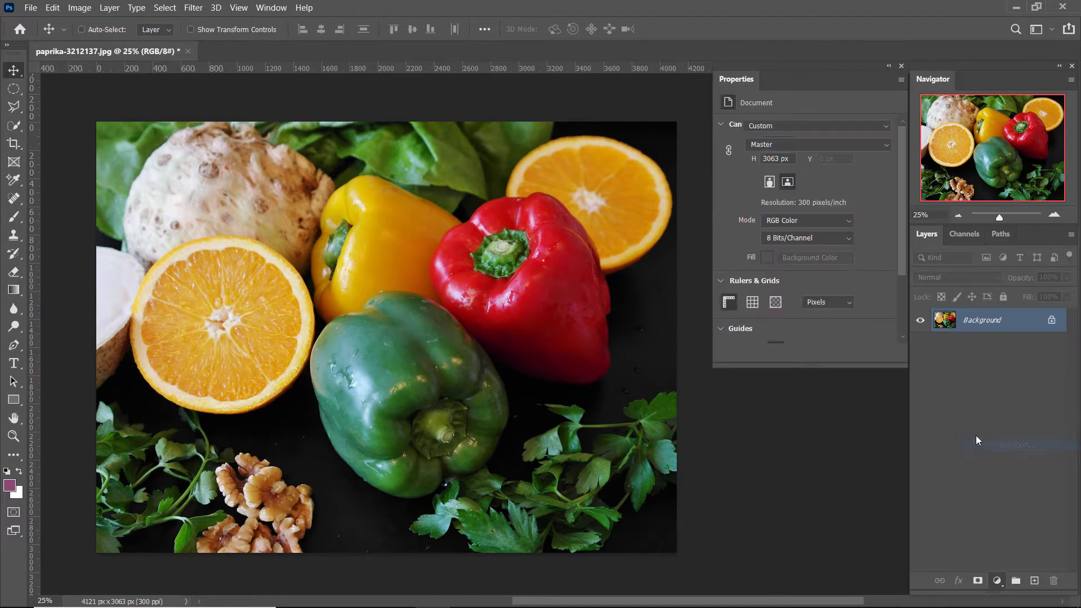
click(799, 145)
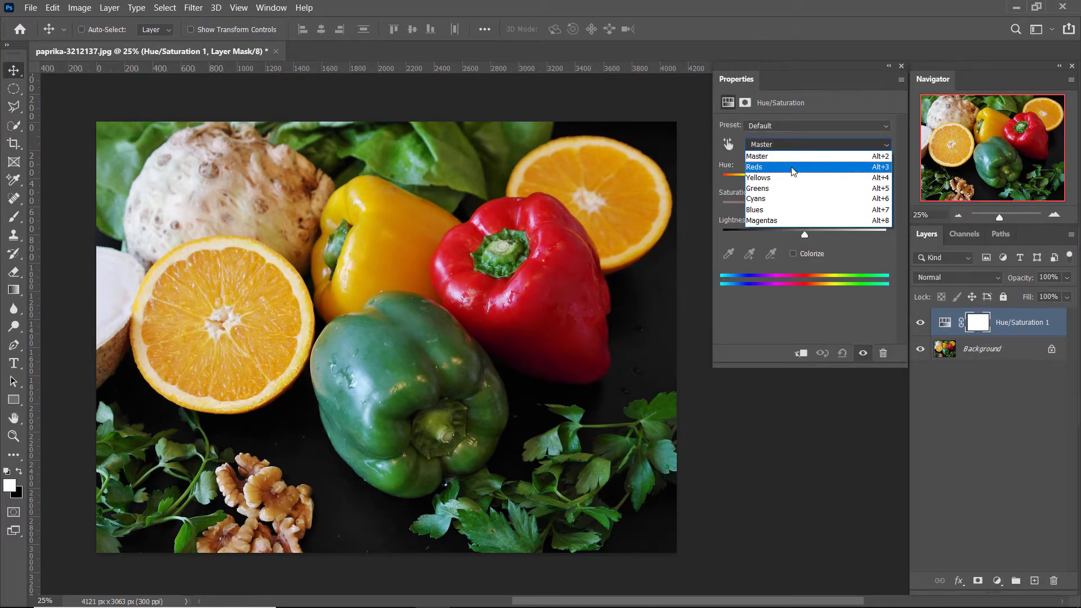
click(793, 167)
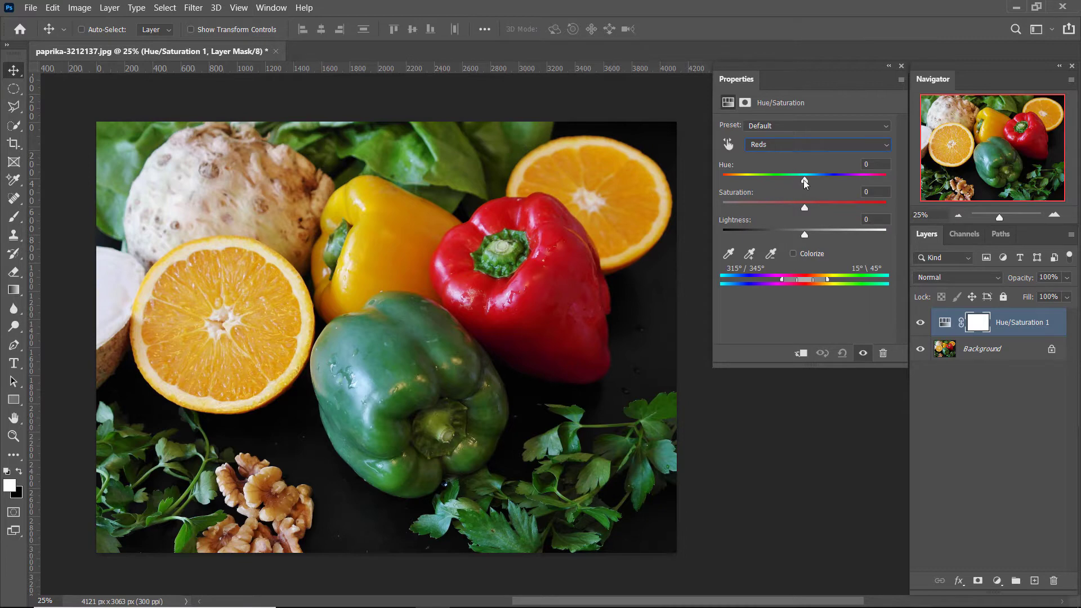
drag(803, 180, 776, 178)
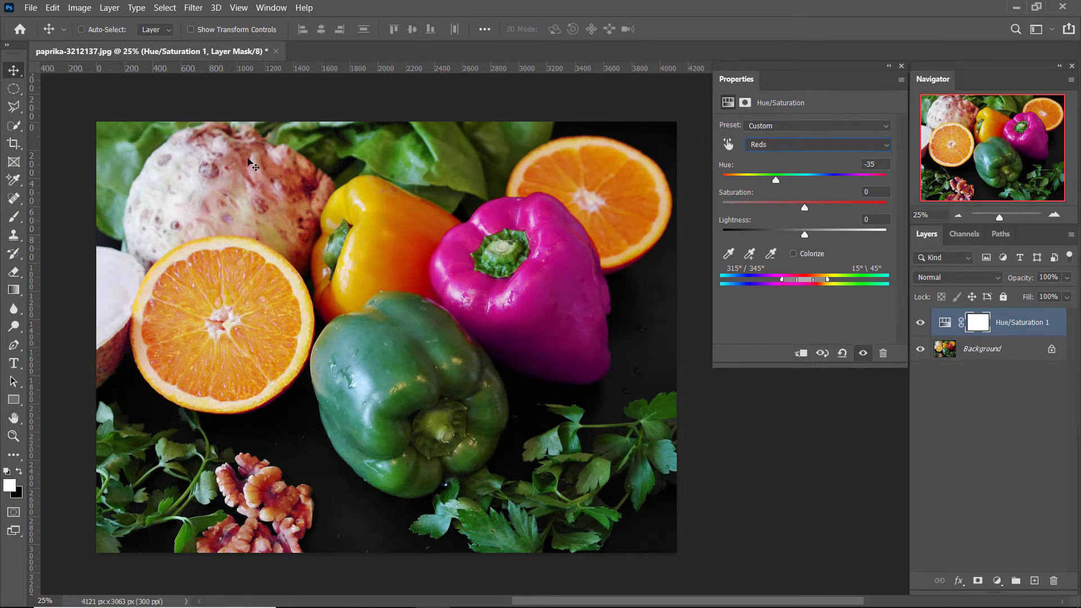
Compare the vegetable photo with and without the Reds hue shift, checking which other objects change colour.
click(921, 323)
click(921, 323)
click(922, 323)
click(926, 322)
Narrow the Reds range by setting its upper falloff limit to 25°, and compare with the original photo.
drag(827, 278, 820, 281)
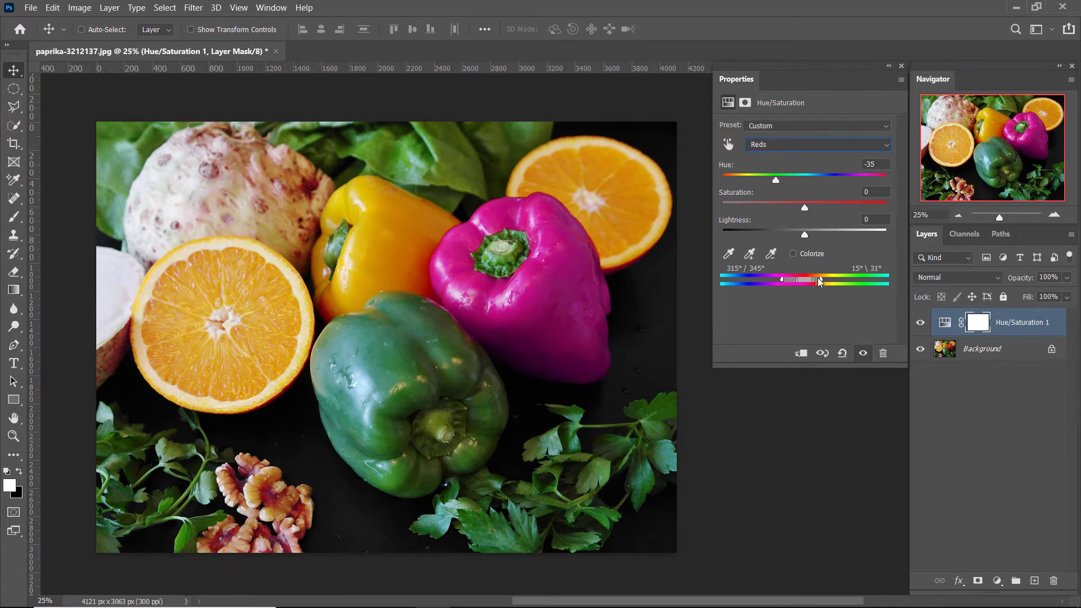
drag(819, 280, 817, 279)
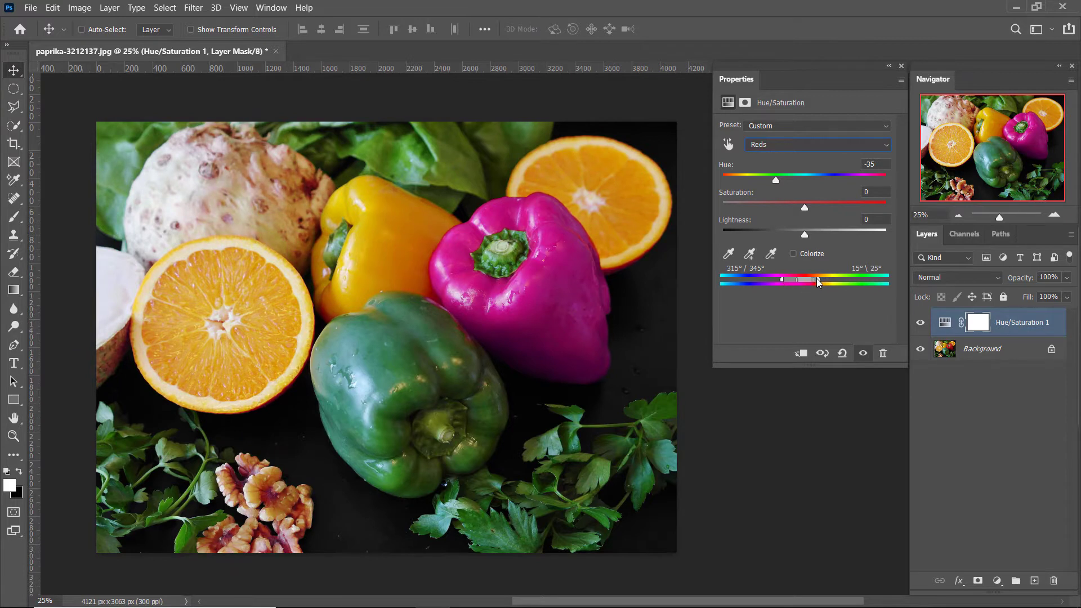
click(919, 323)
click(920, 323)
click(923, 323)
click(921, 323)
Widen the Reds range by setting its upper falloff limit to 87°, and compare with the original photo.
drag(817, 278, 843, 278)
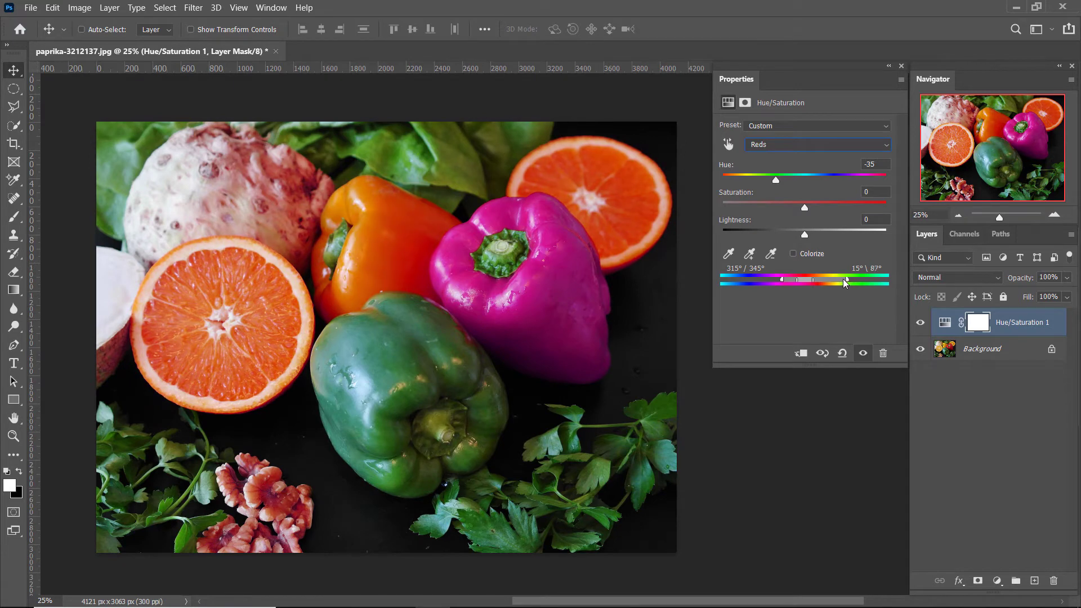
click(919, 325)
click(920, 325)
click(920, 324)
click(919, 323)
Set the upper falloff limit of the Reds range to 28° and compare with the original photo.
drag(842, 279, 820, 278)
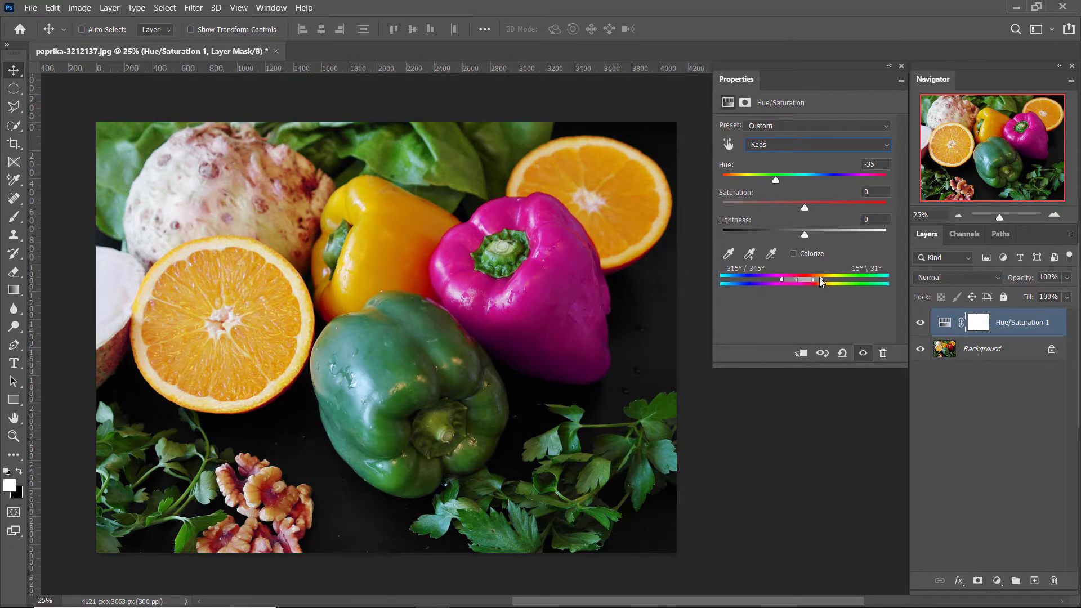
drag(819, 278, 817, 279)
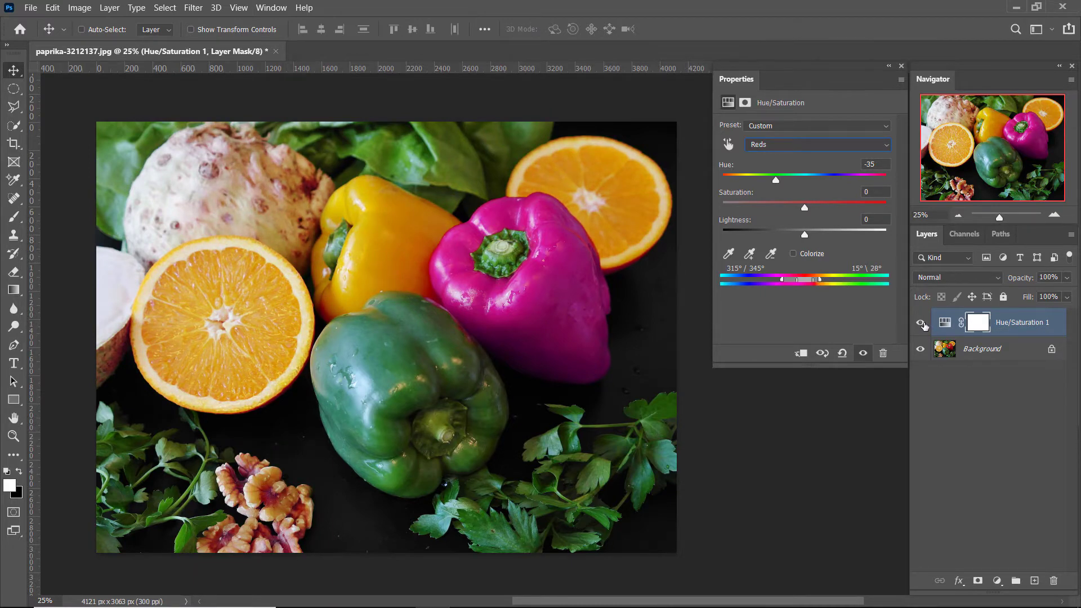
click(923, 324)
click(924, 324)
click(922, 325)
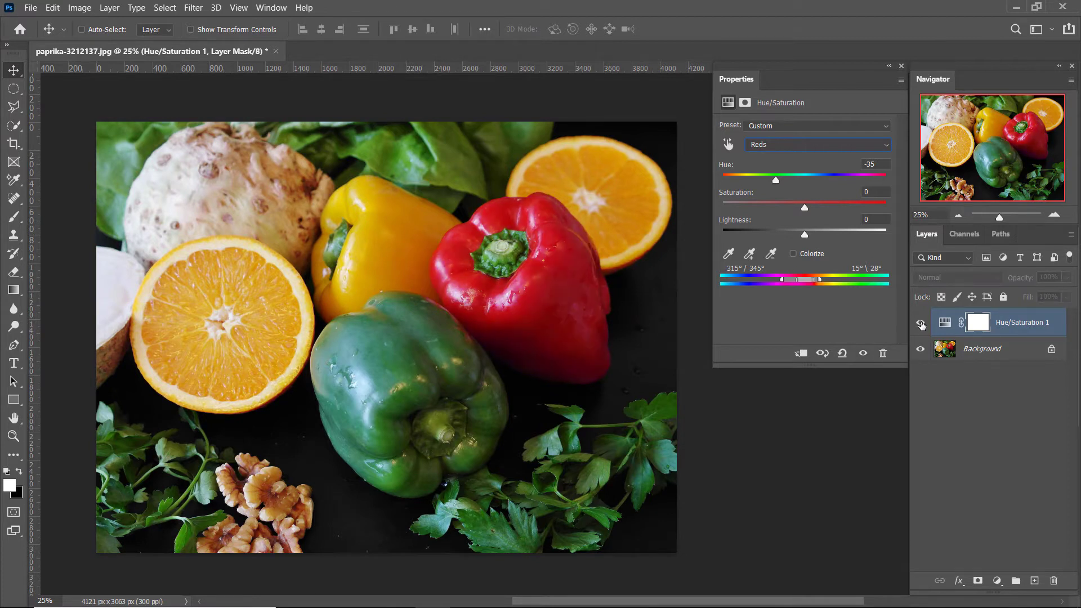
click(921, 324)
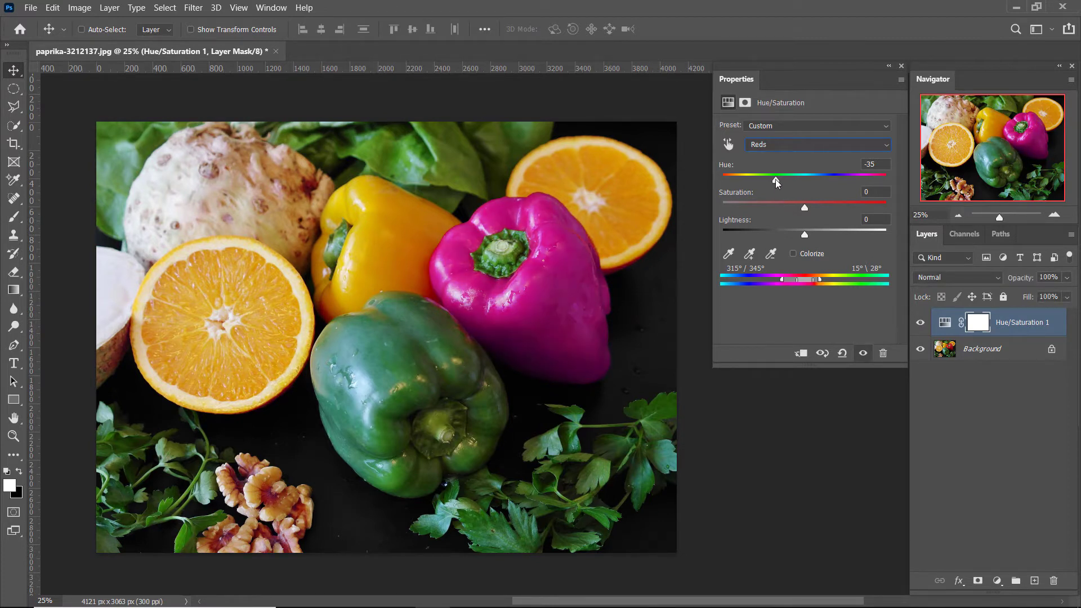
Set the Reds hue to -33 and compare the vegetable photo with and without the adjustment.
mouse_move(775, 182)
mouse_down()
mouse_move(792, 184)
mouse_move(781, 186)
mouse_up()
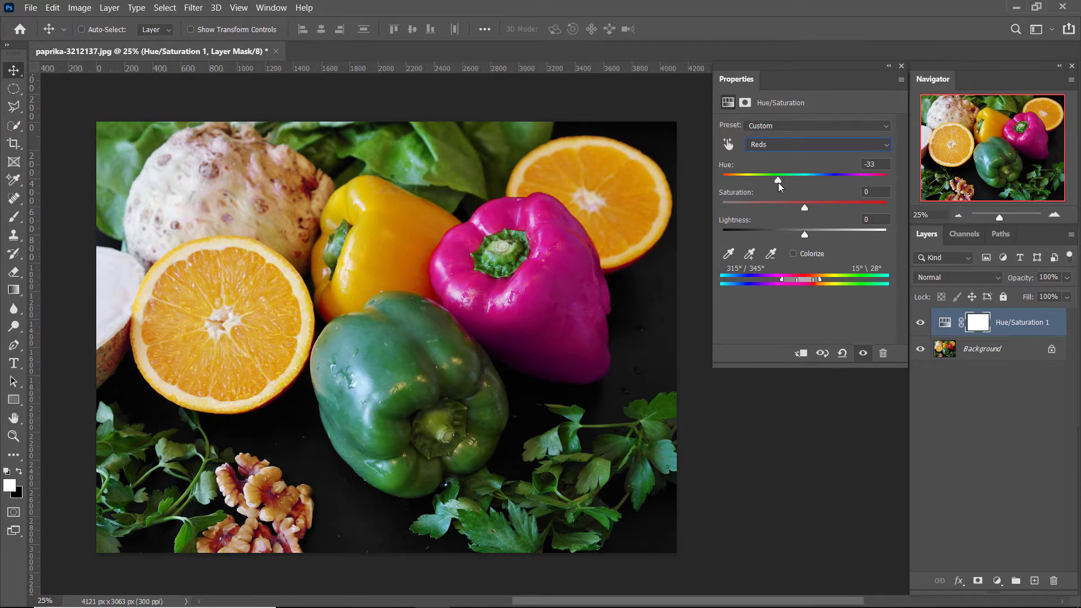
click(920, 325)
click(921, 325)
click(920, 325)
click(920, 325)
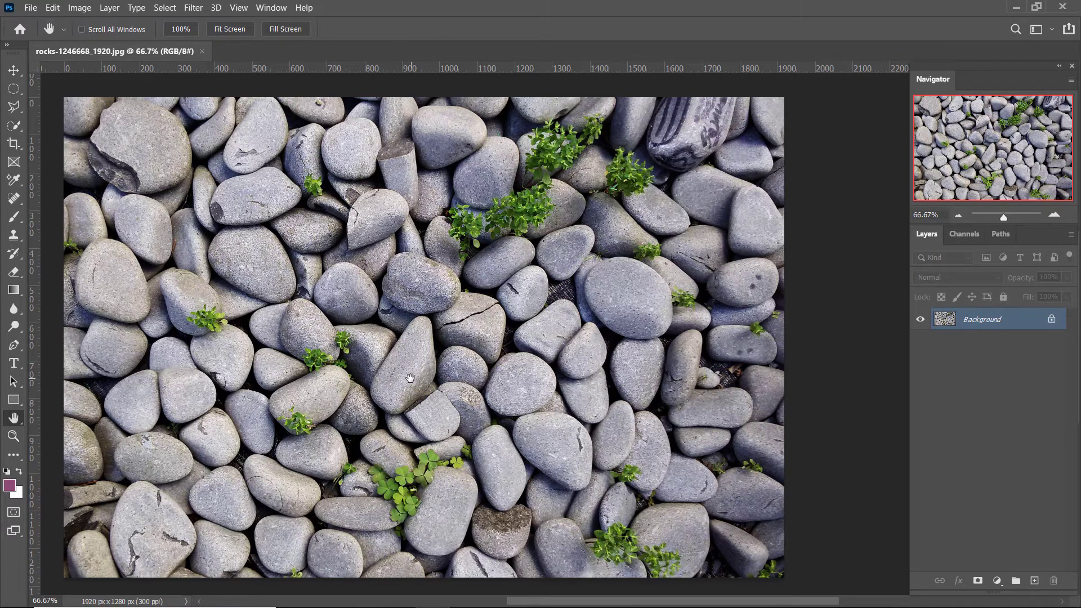
drag(422, 375, 429, 372)
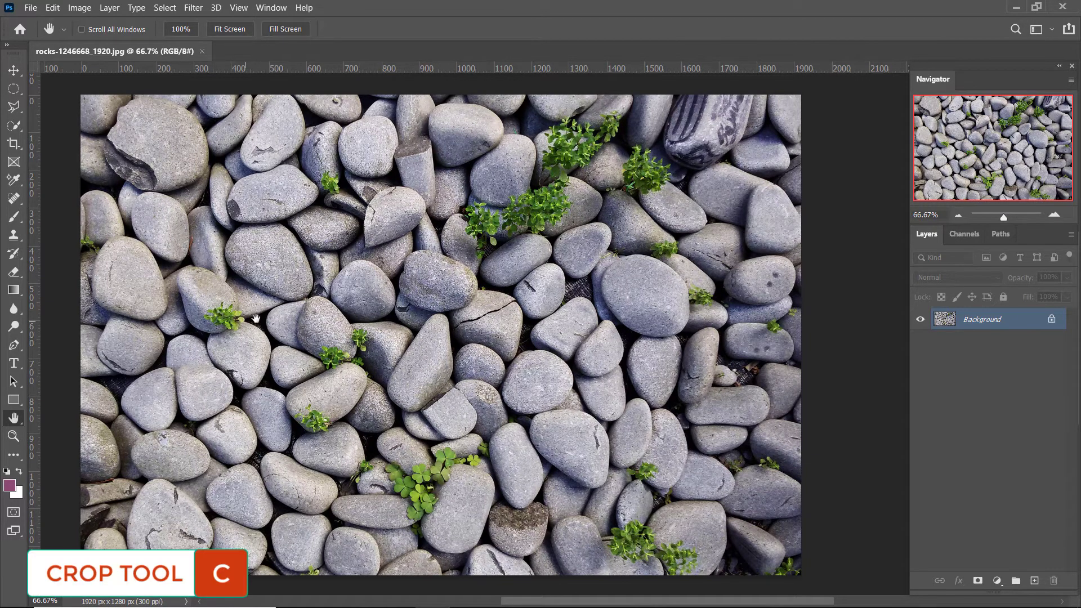
key(c)
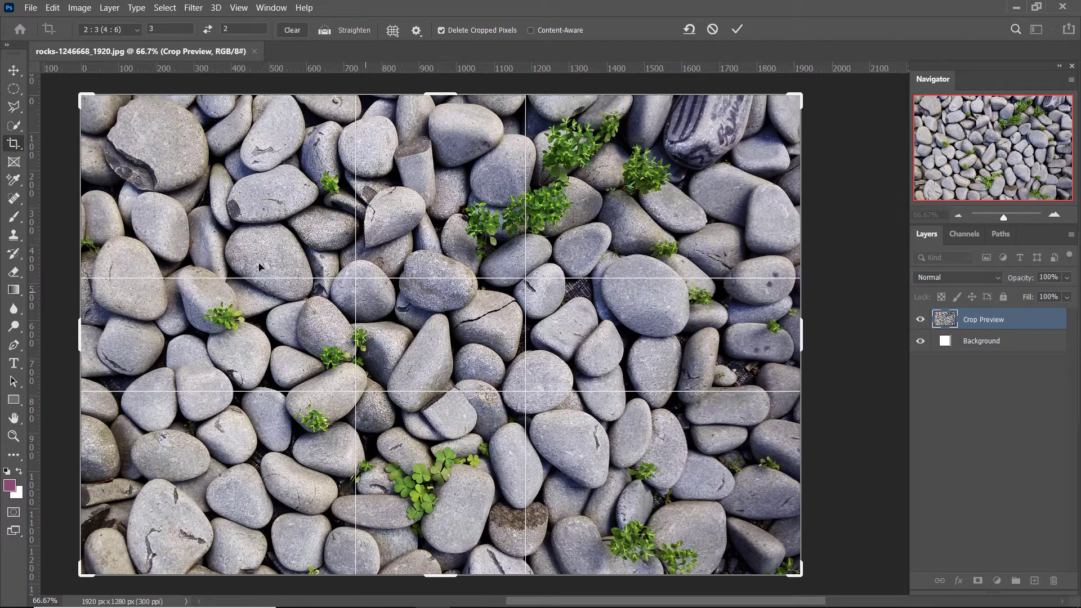
key(v)
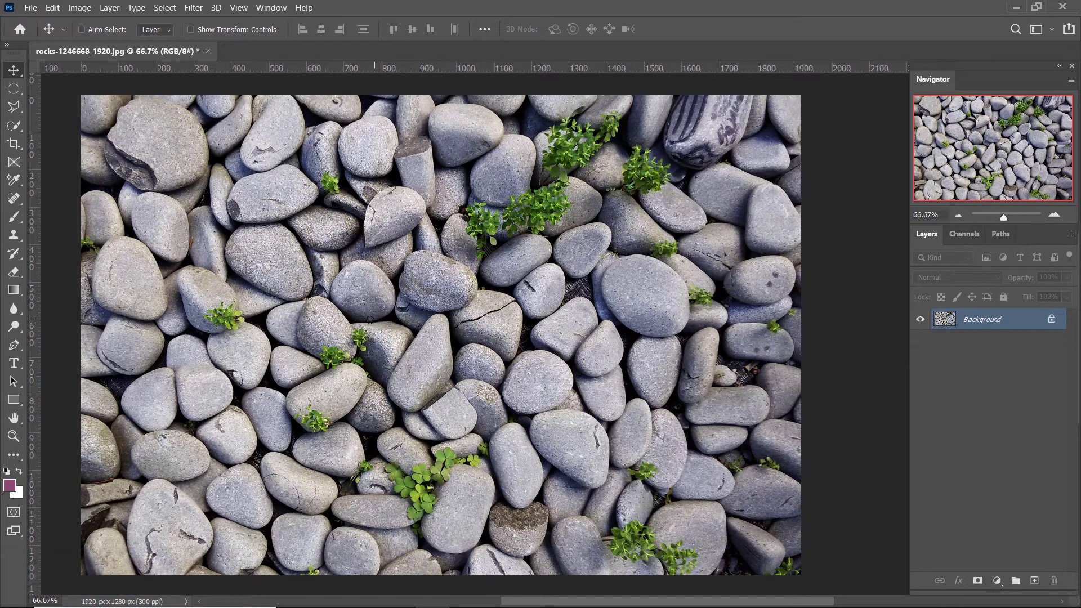
Select the small round stone just above and left of the image centre using the Quick Selection tool.
key(w)
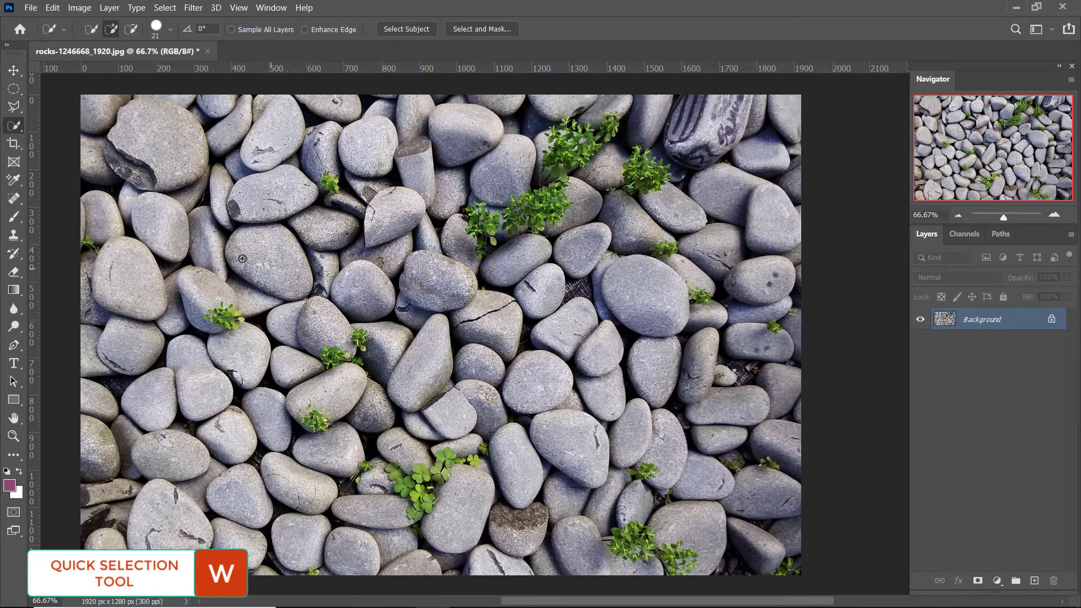
right_click(15, 126)
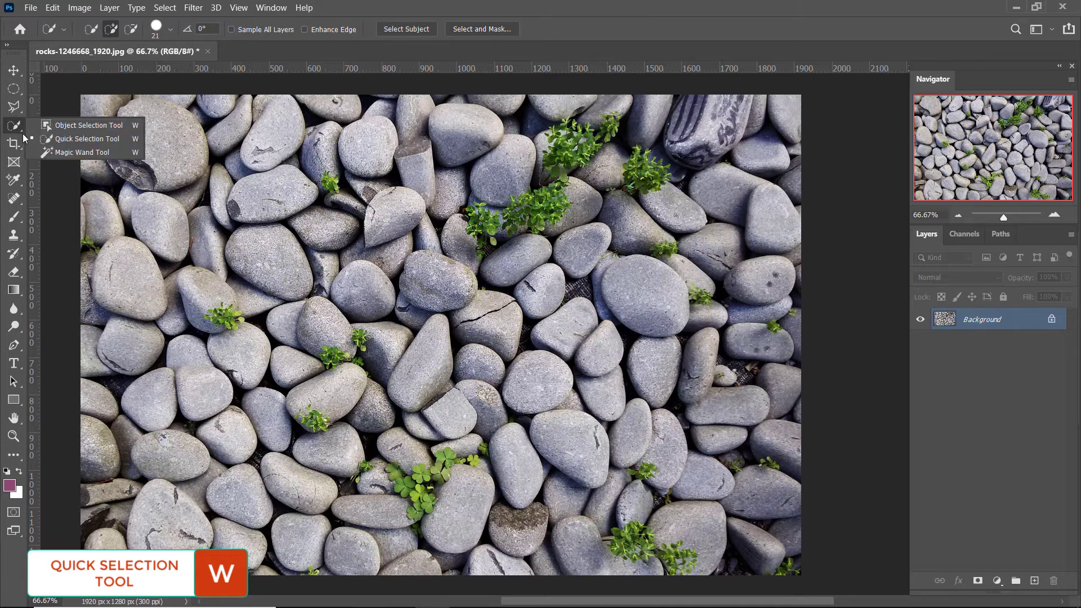
click(88, 140)
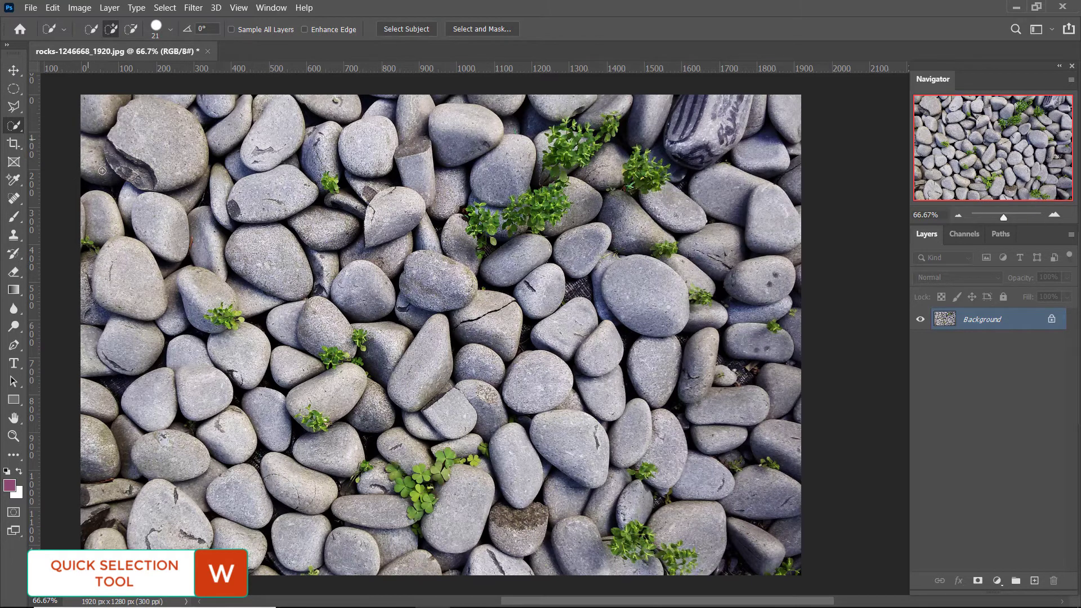
click(368, 293)
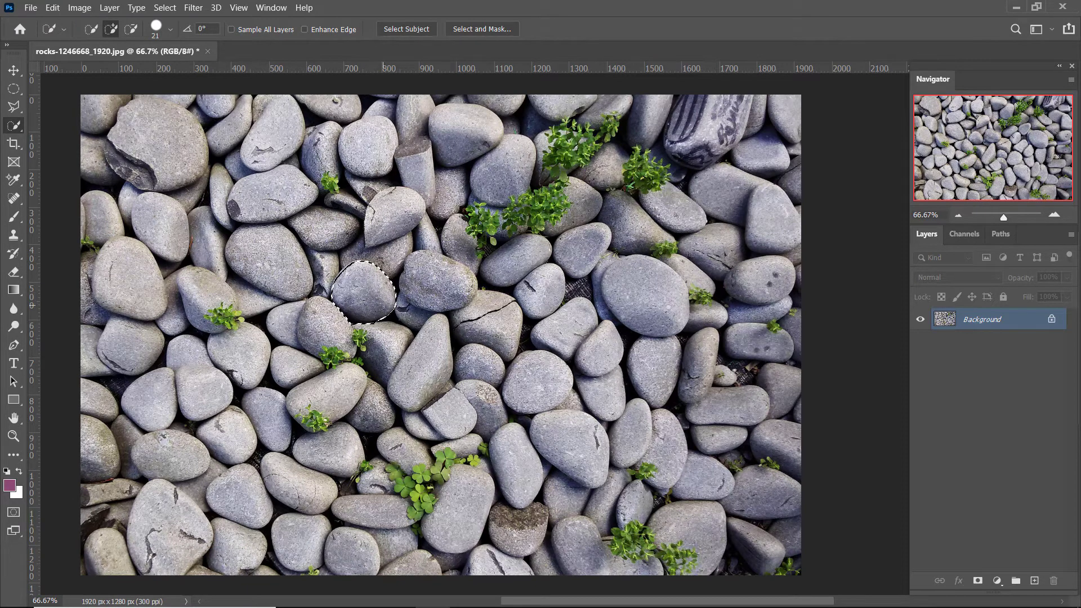
Add a Solid Color fill layer over the selected stone using an orange with a hue of 30°.
click(997, 581)
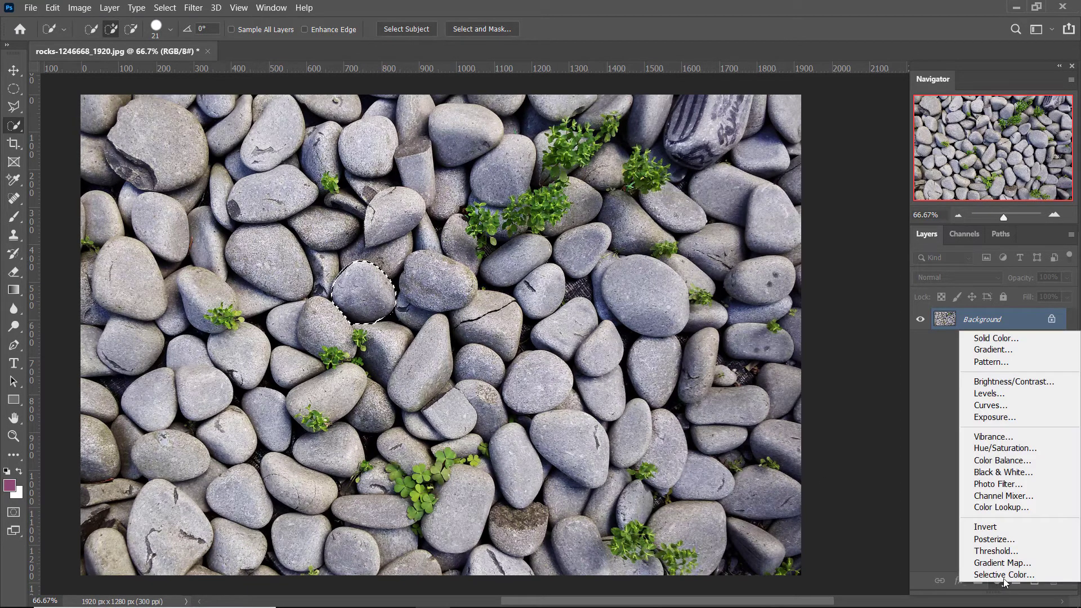
click(995, 339)
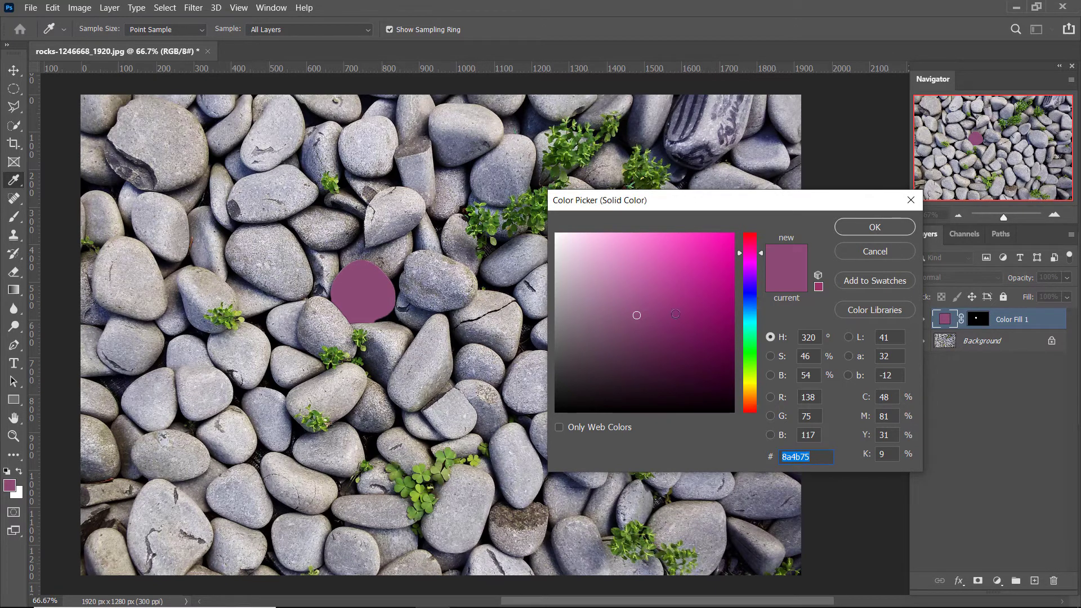
click(749, 397)
click(685, 259)
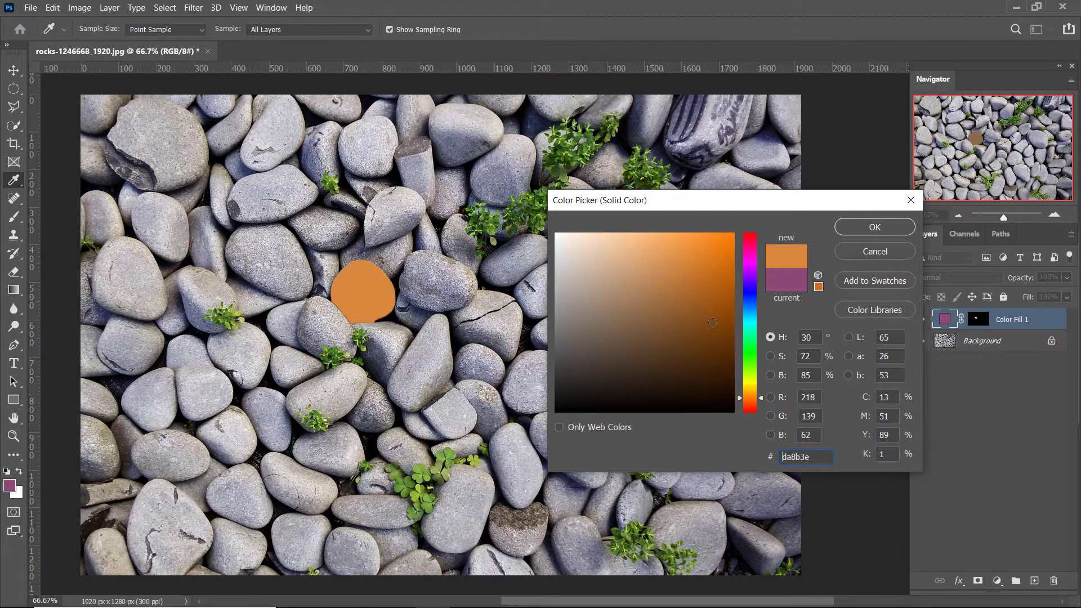
click(725, 333)
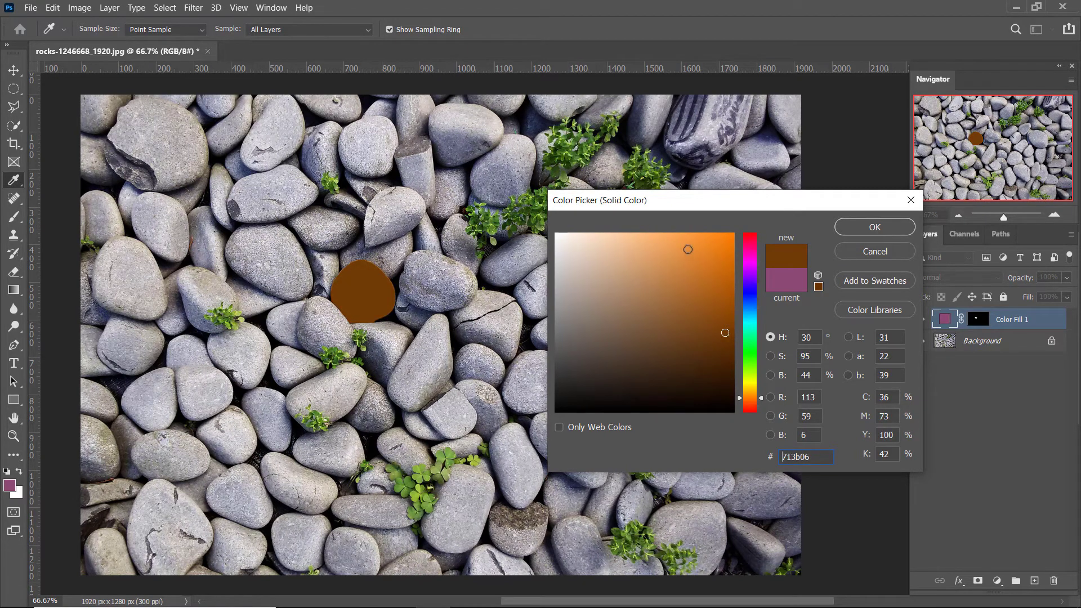
click(688, 249)
click(712, 274)
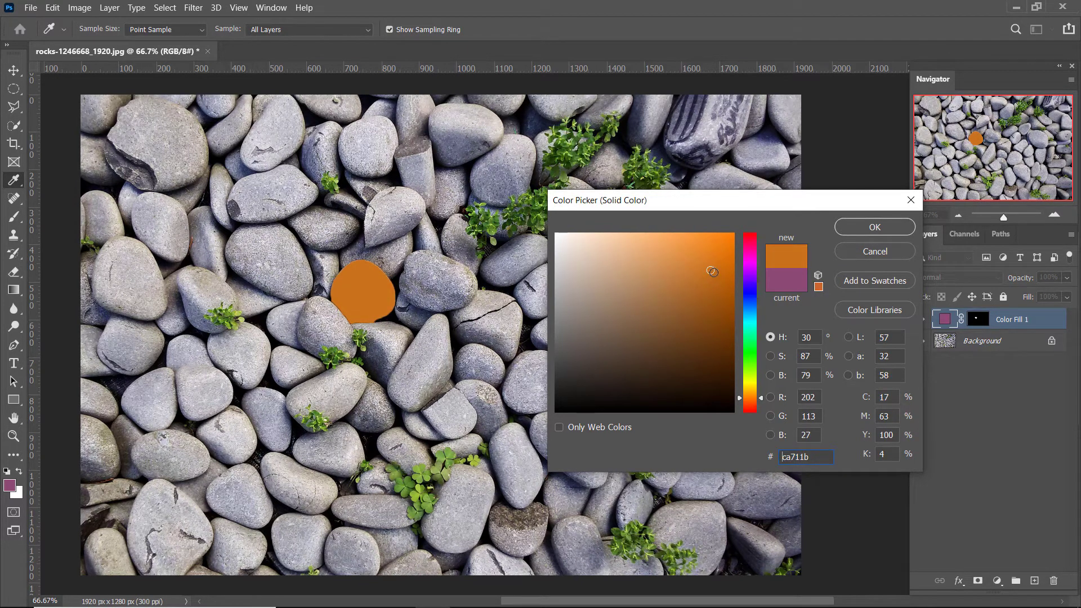
click(715, 272)
click(852, 231)
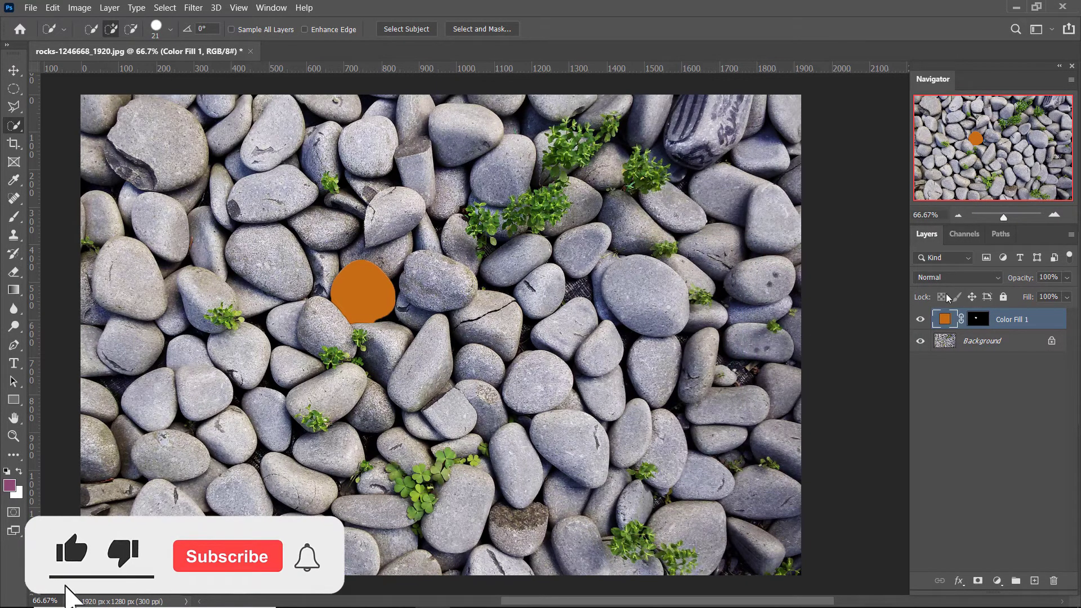
Set the orange fill layer's blend mode to Color and its opacity to 82%.
click(960, 280)
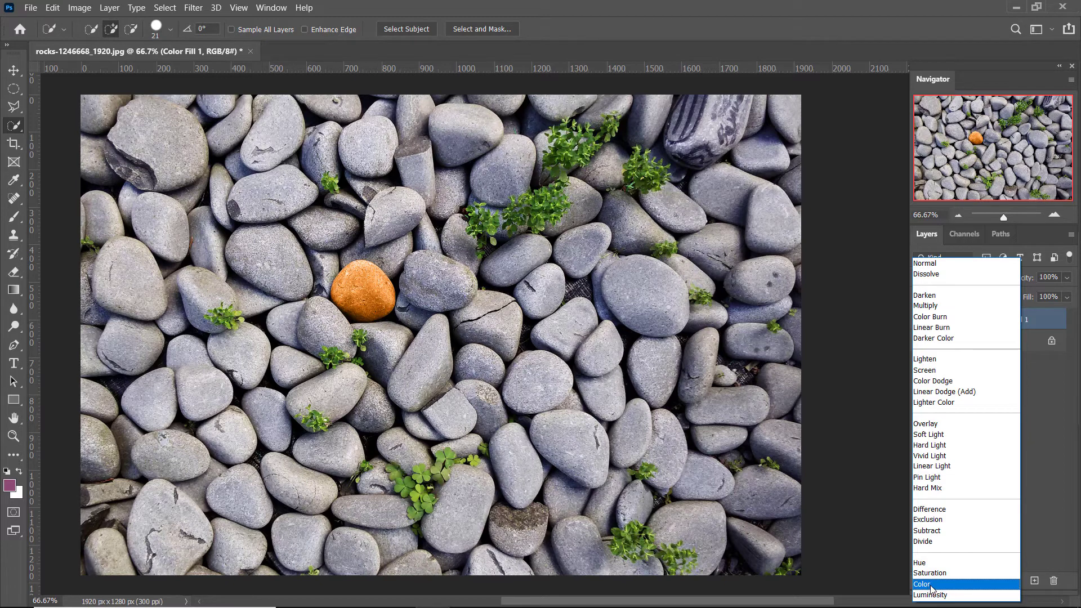
click(932, 585)
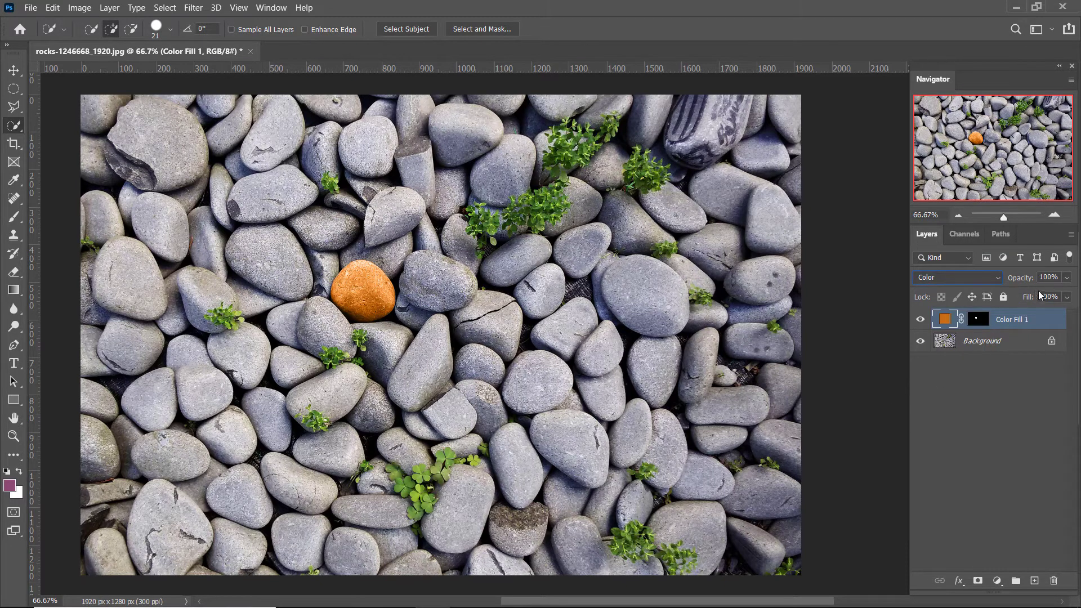
click(1068, 279)
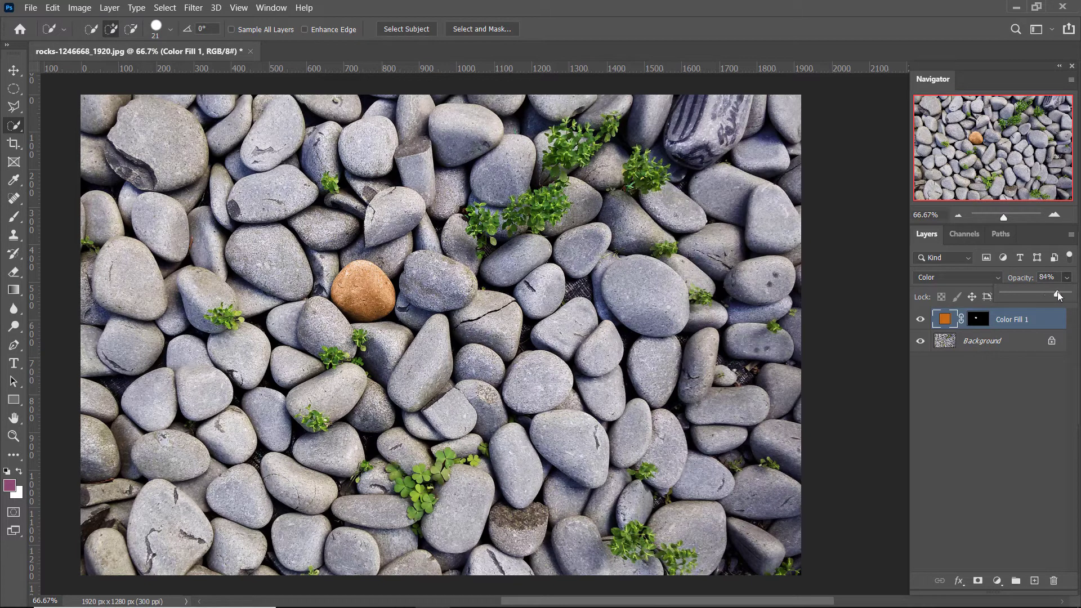
drag(1057, 296, 1054, 296)
Compare the stones photo with and without the orange fill layer.
click(921, 319)
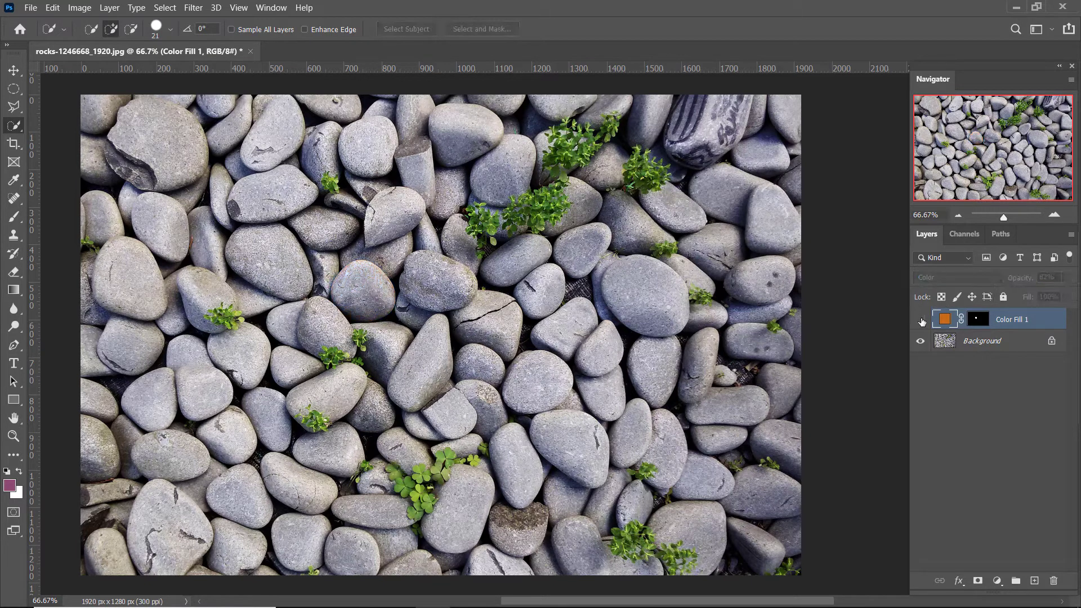
click(921, 320)
click(921, 319)
click(920, 320)
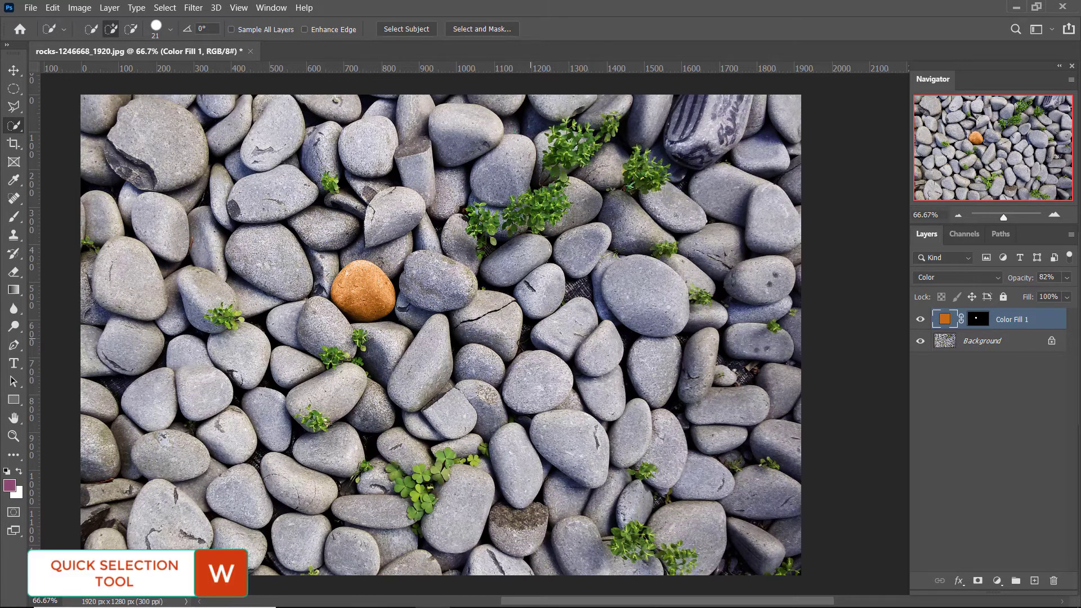
Select the rounded stone just below and right of the image centre with the Quick Selection tool.
right_click(14, 125)
click(73, 139)
click(532, 381)
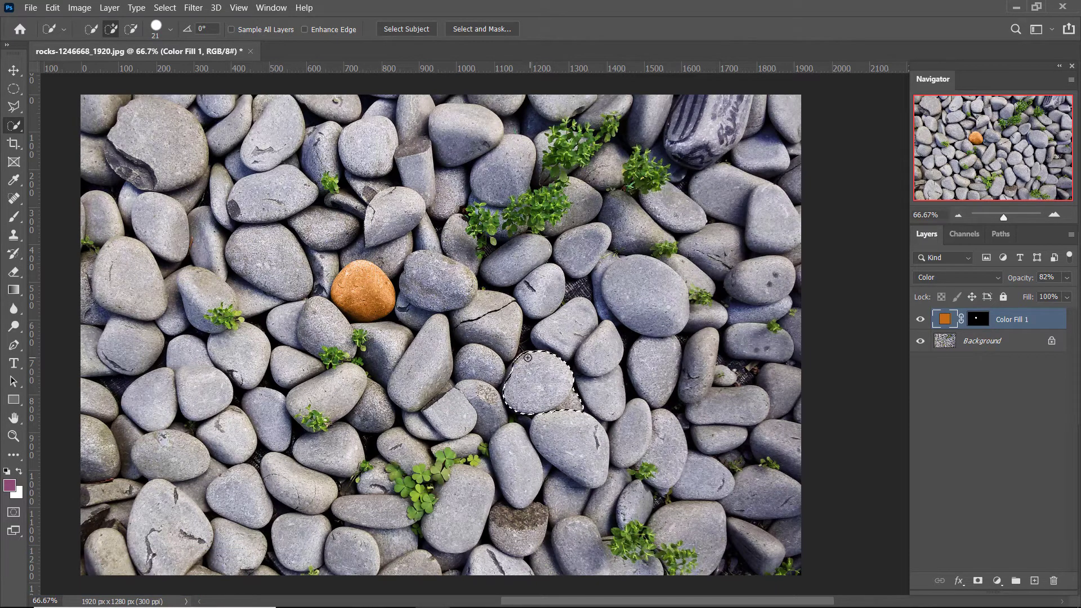
scroll(549, 385, up, 5)
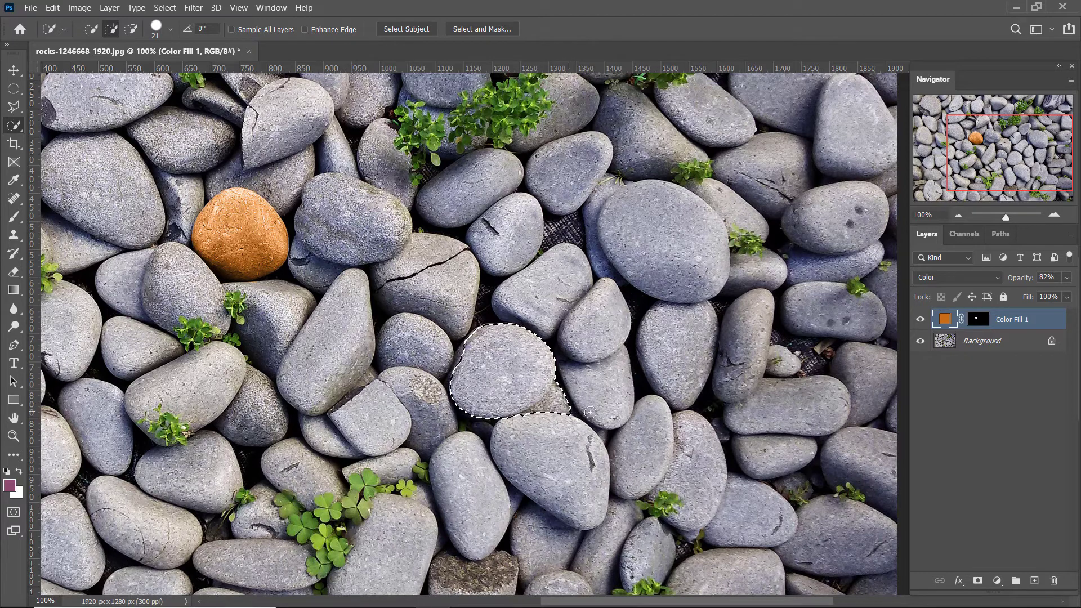
Add a Solid Color fill layer over the newly selected stone using the blue 3a98c9.
click(998, 581)
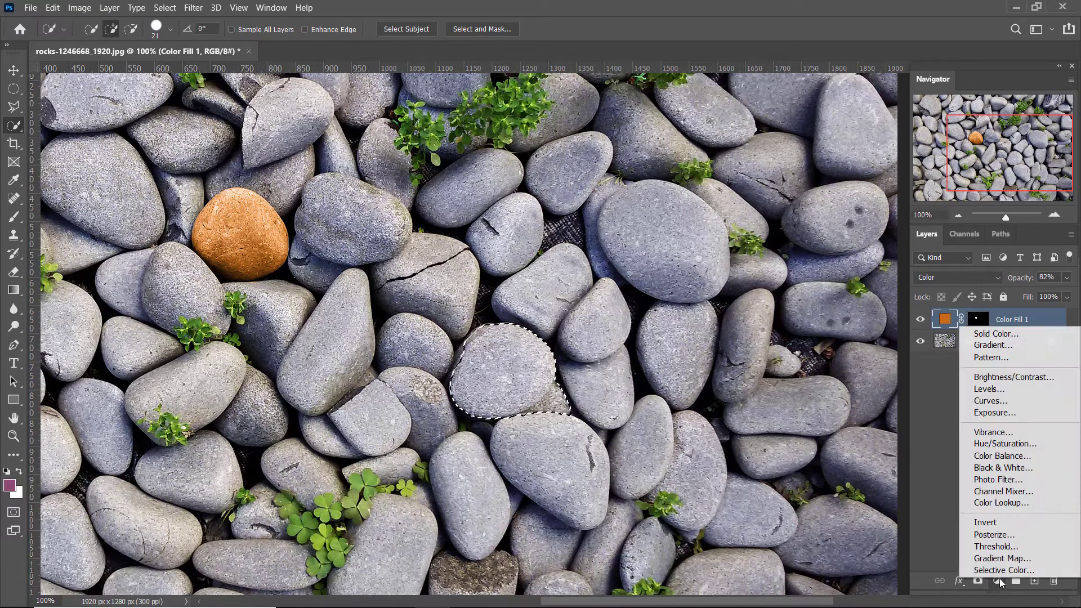
click(996, 335)
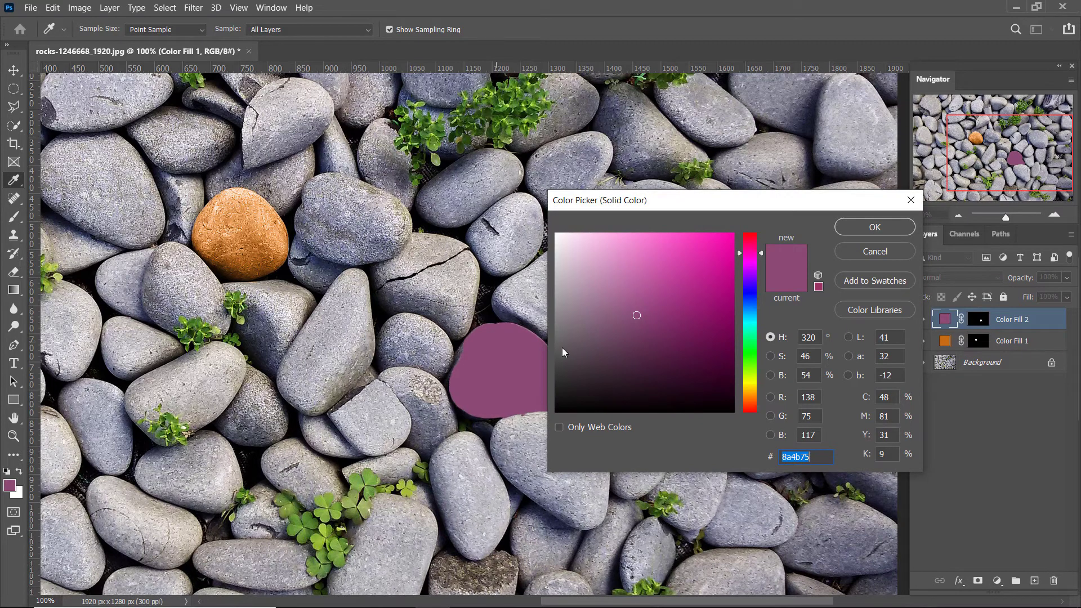
click(749, 316)
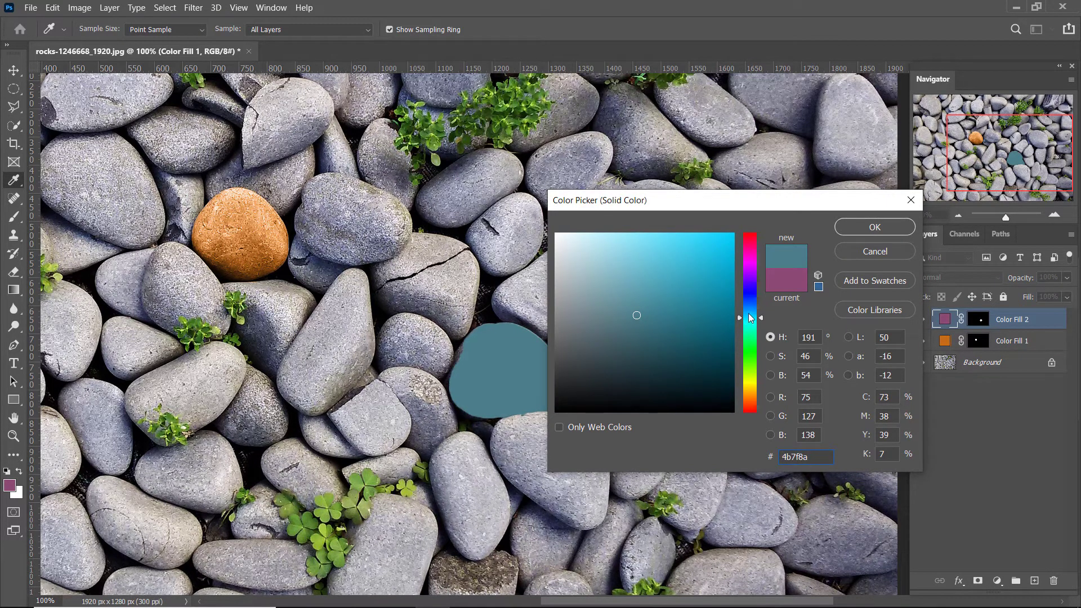
drag(748, 317, 749, 312)
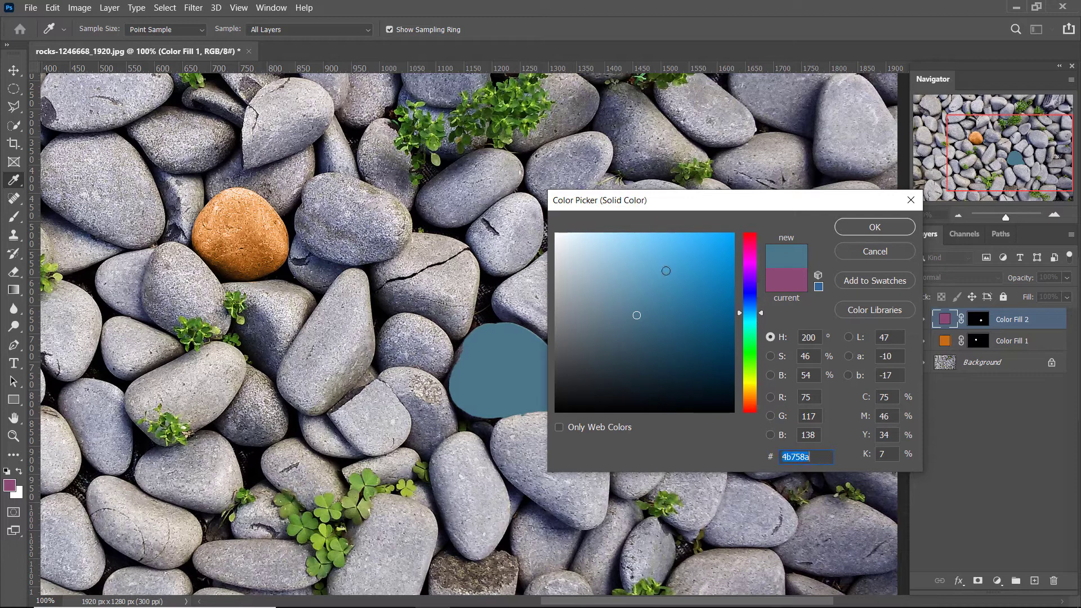
click(682, 271)
click(859, 230)
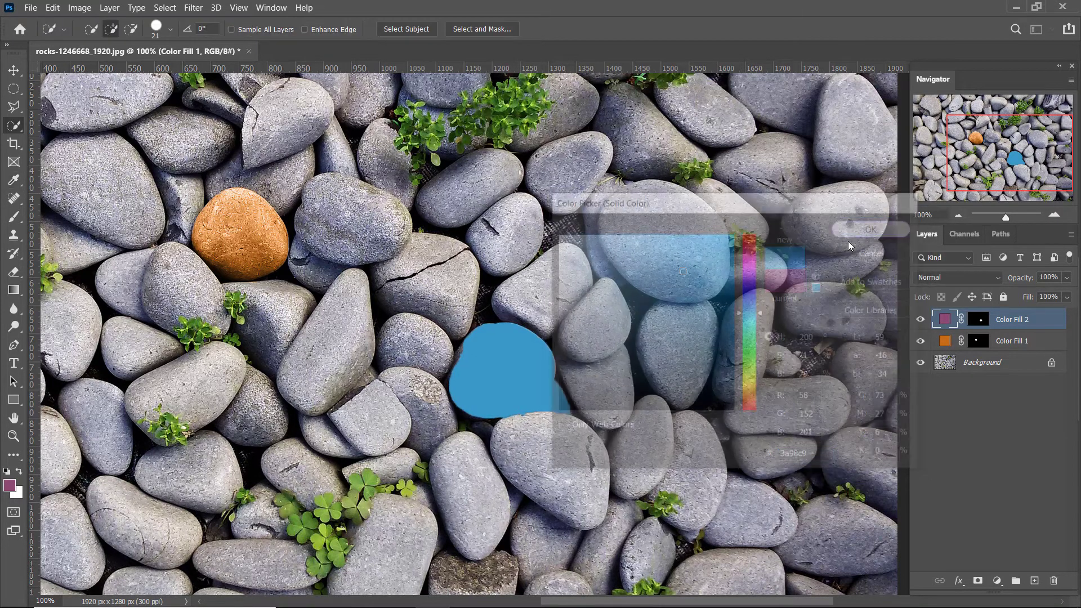
Try the Saturation blend mode on the blue fill layer, then set it to Color at 70% opacity.
click(969, 277)
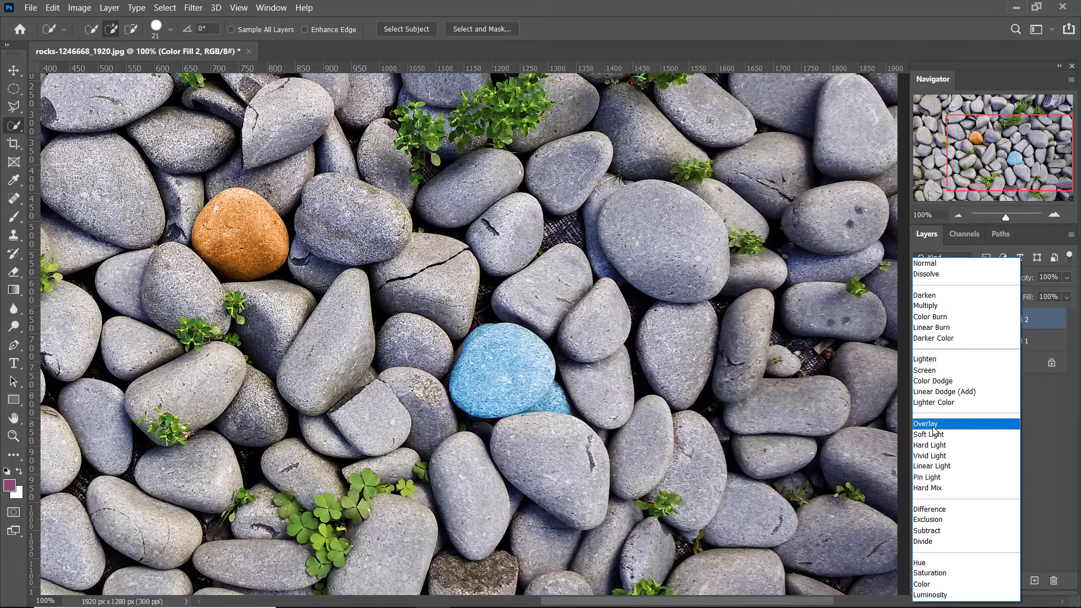
click(929, 574)
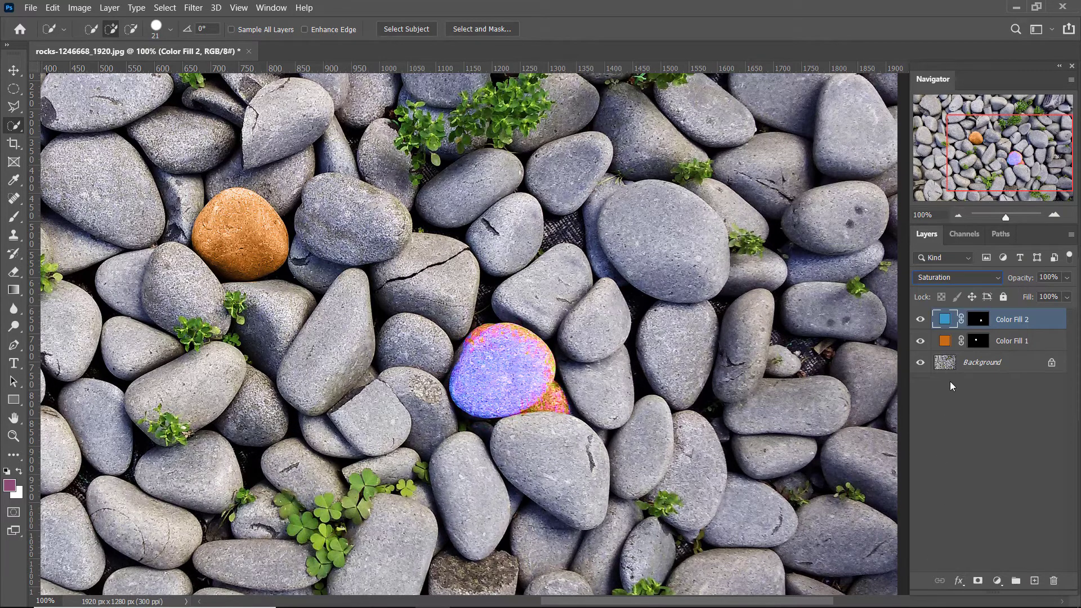
click(957, 278)
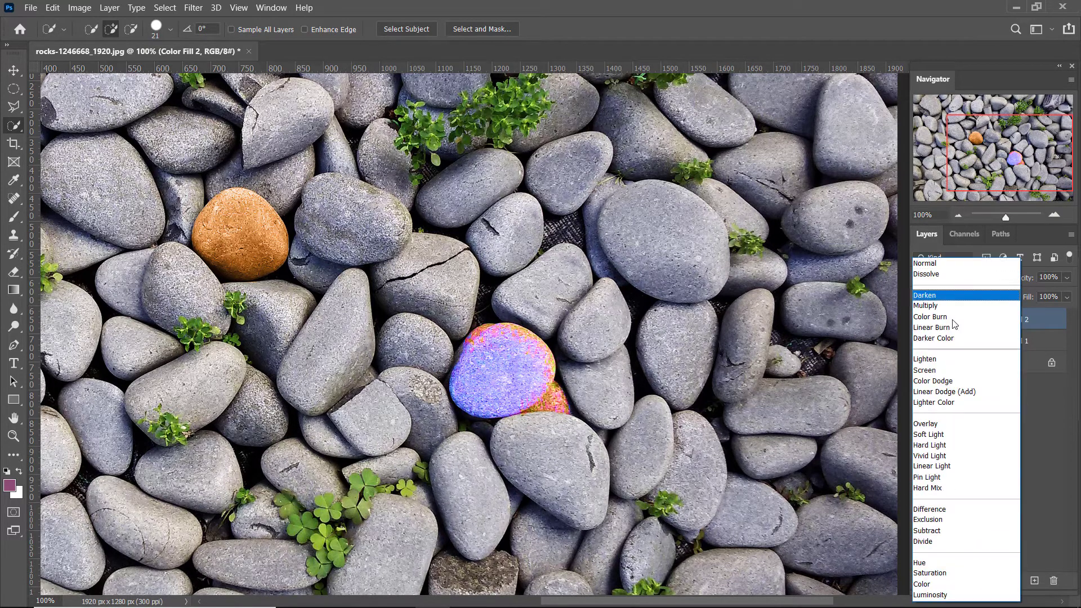
click(928, 585)
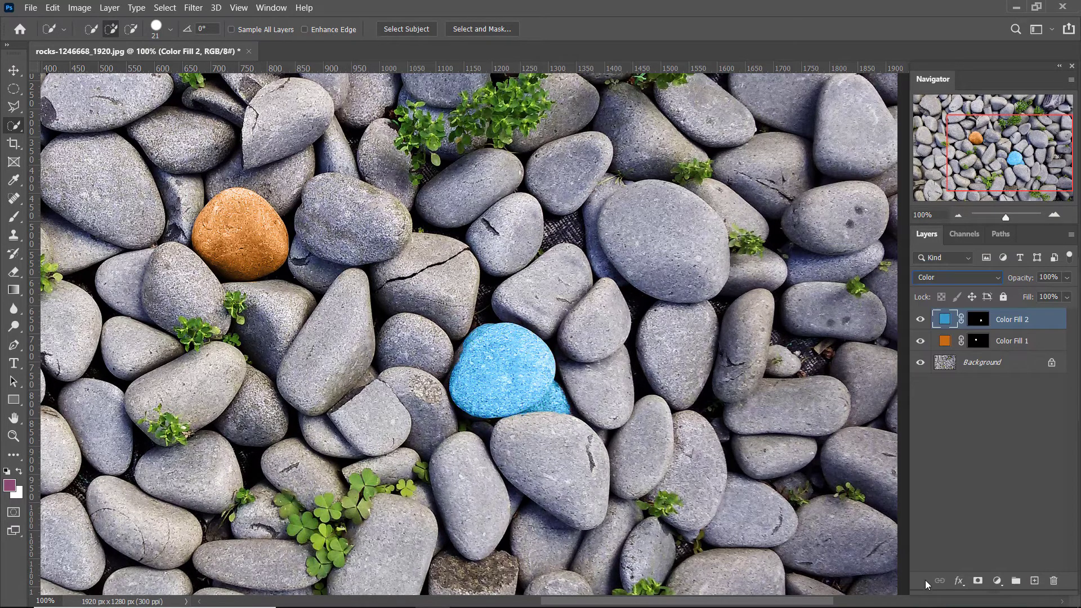
click(1059, 277)
text(70)
Compare the stones photo with and without the blue fill layer.
click(921, 320)
click(920, 320)
click(920, 320)
Make the blue fill layer's mask active for editing and set the foreground colour to black.
click(978, 319)
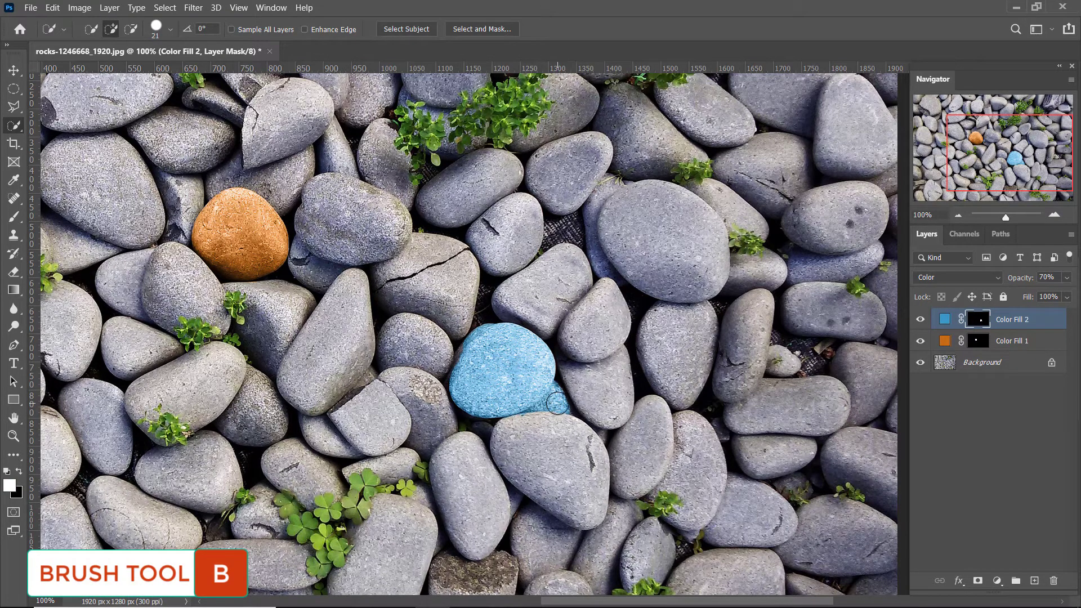
key(b)
right_click(10, 219)
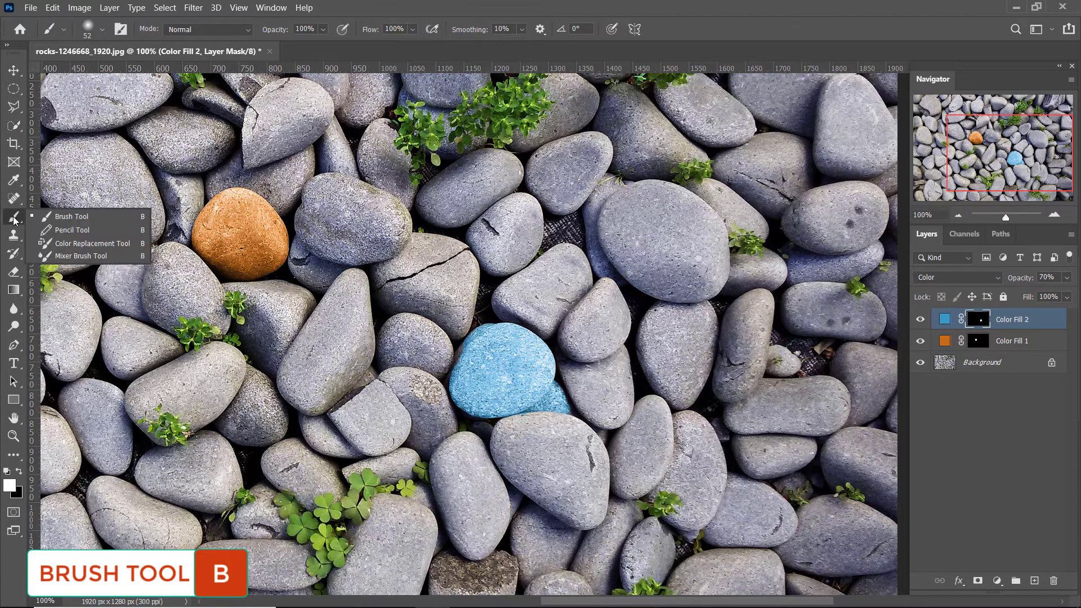
click(74, 220)
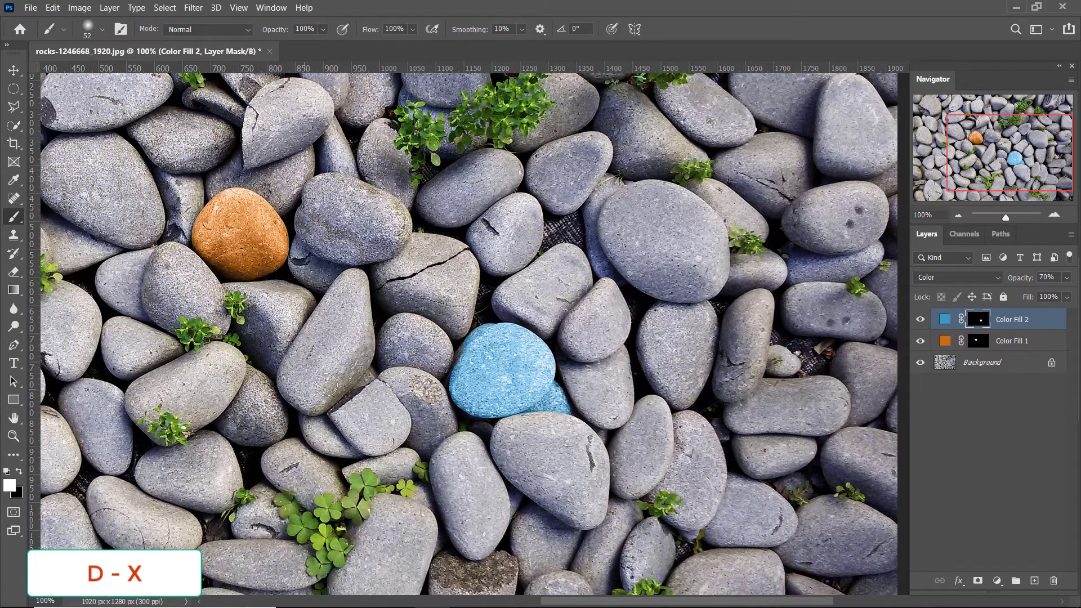
key(w)
click(19, 471)
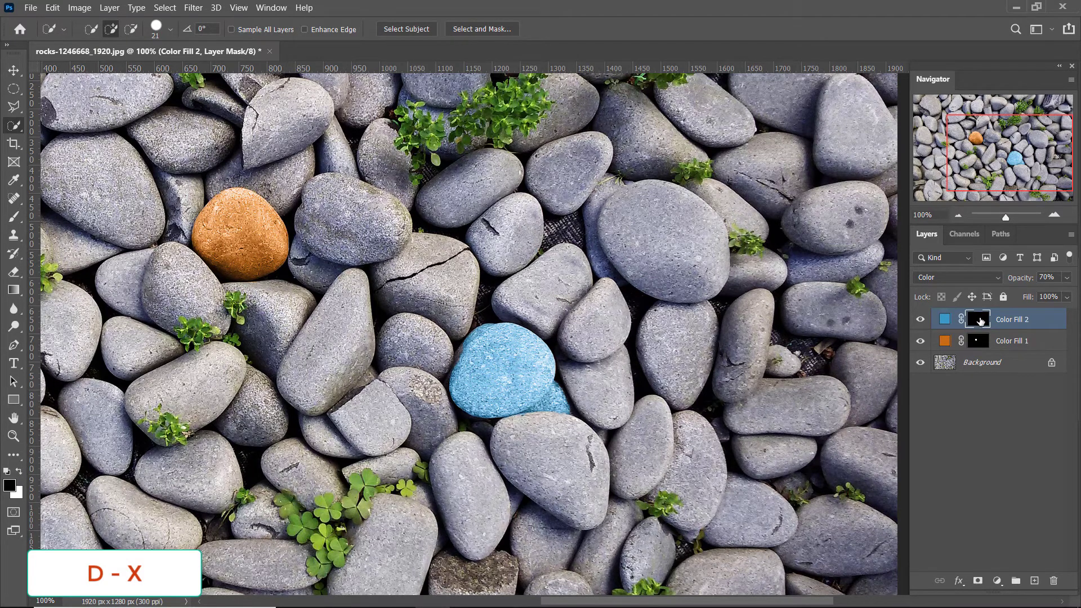
alt+right_click(578, 427)
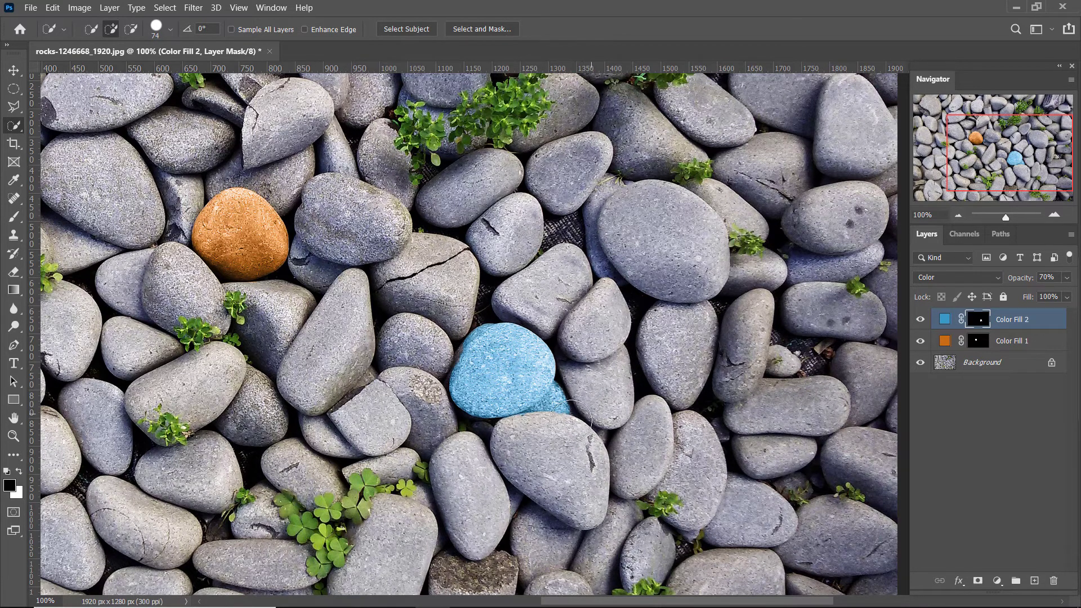
drag(560, 433, 569, 415)
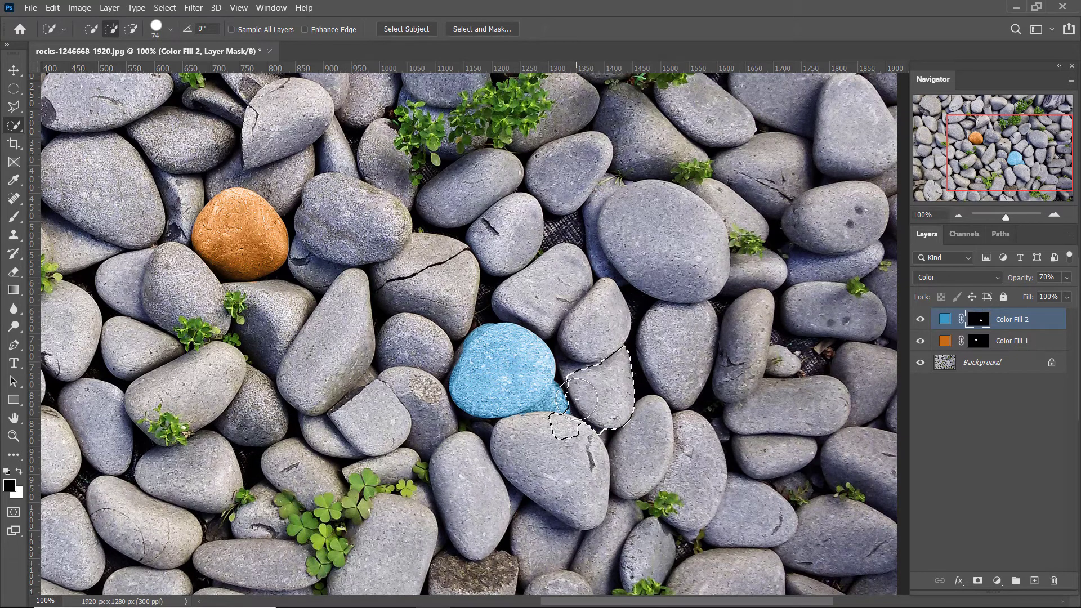
key(b)
key(ctrl+d)
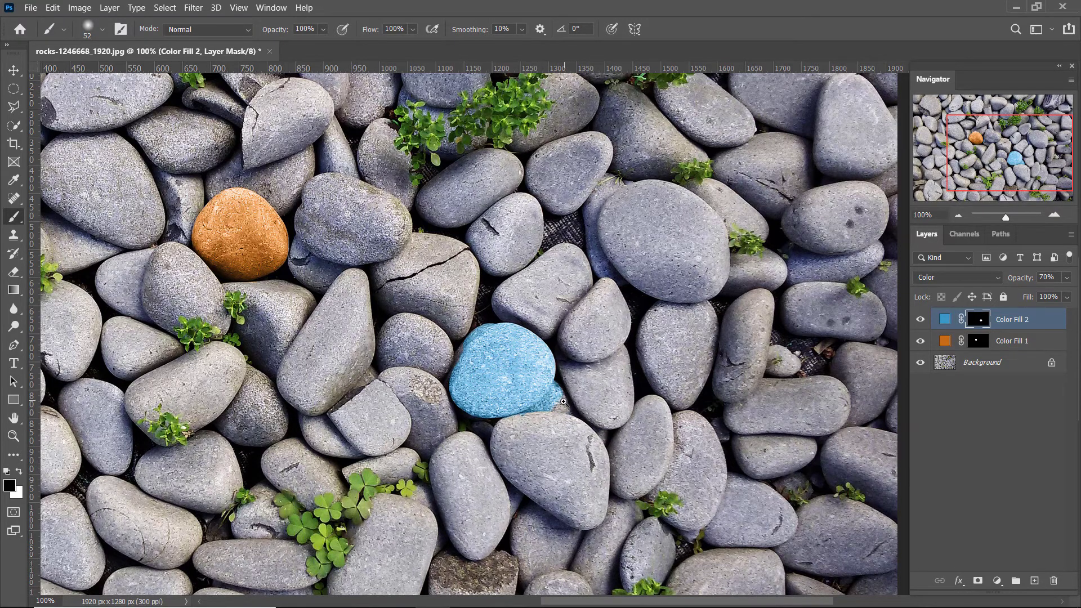
Paint black on the blue fill layer's mask with a 52 px brush at 0% hardness to clear the small adjoining stone.
scroll(569, 405, up, 2)
right_click(580, 394)
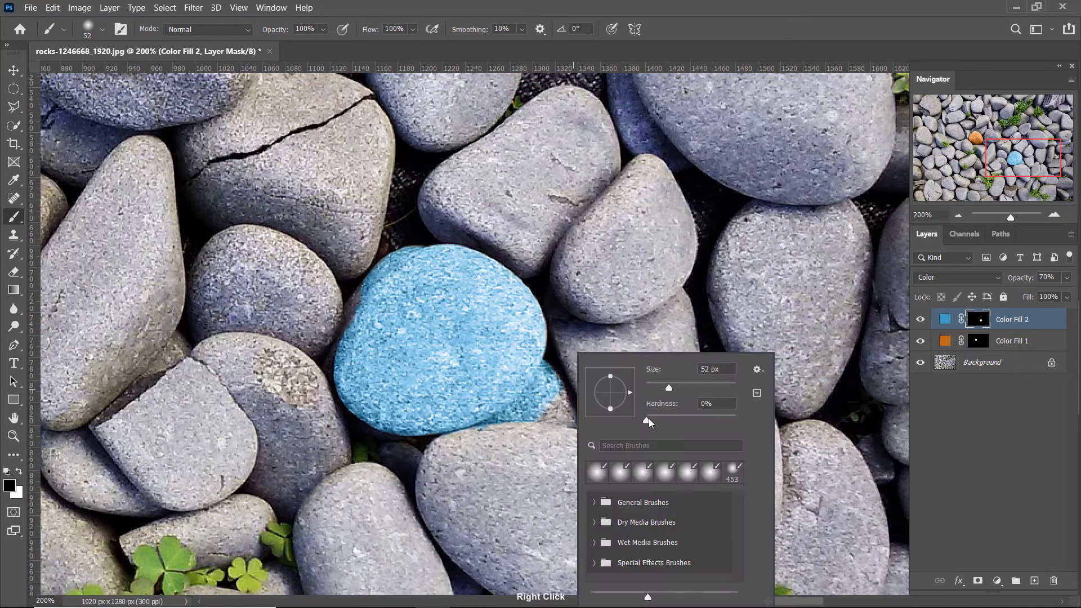
click(645, 420)
key(Return)
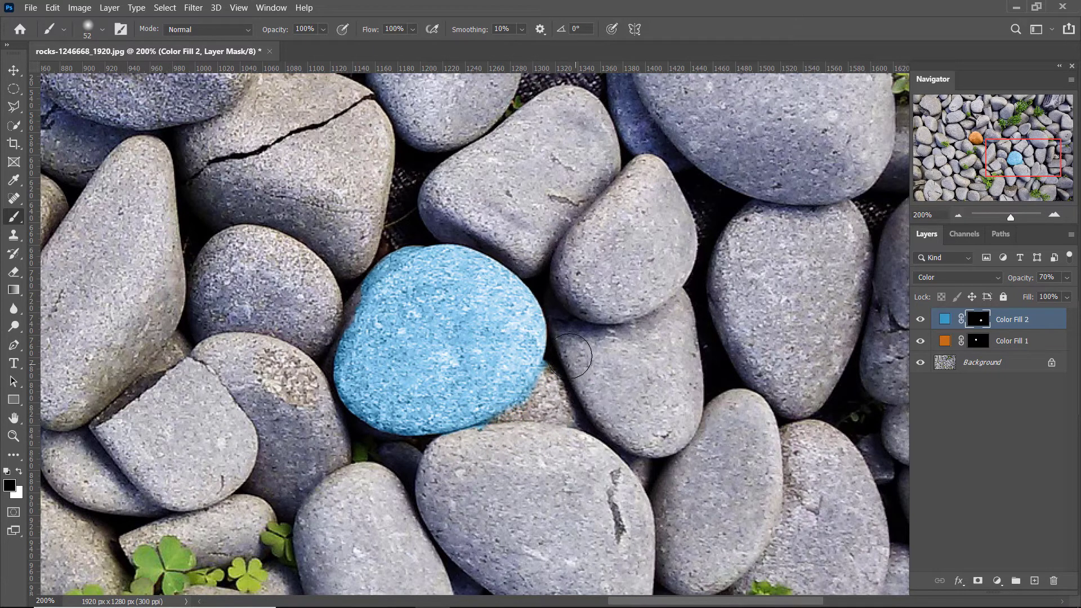
Touch up the blue stone's edges on the layer mask using white and a soft brush reduced to 20 px.
click(20, 473)
click(921, 320)
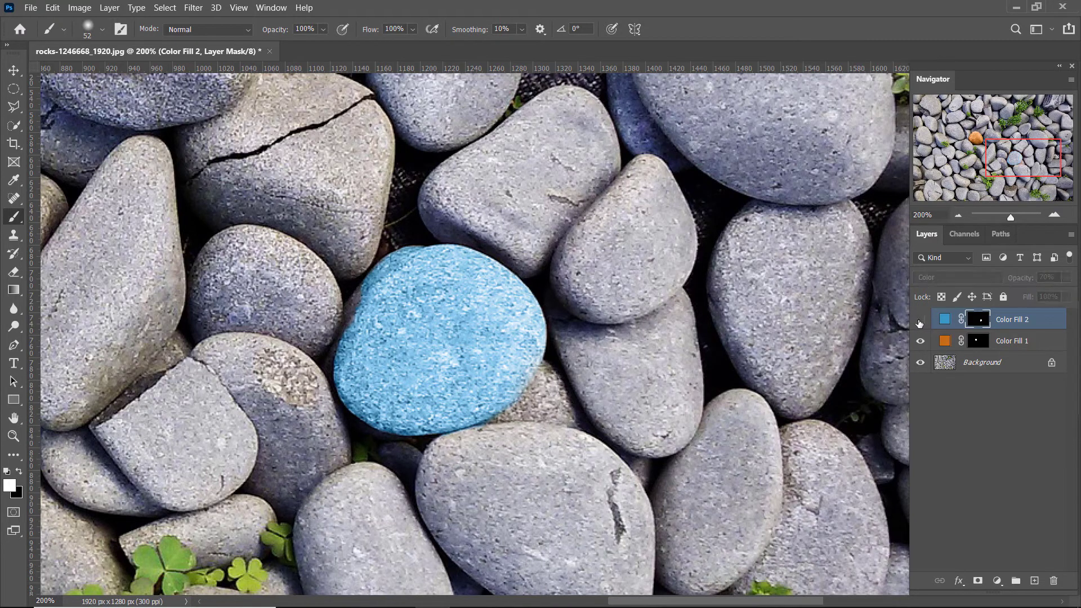
click(920, 321)
click(921, 320)
key(bracketleft)
key(bracketleft)
key(bracketleft)
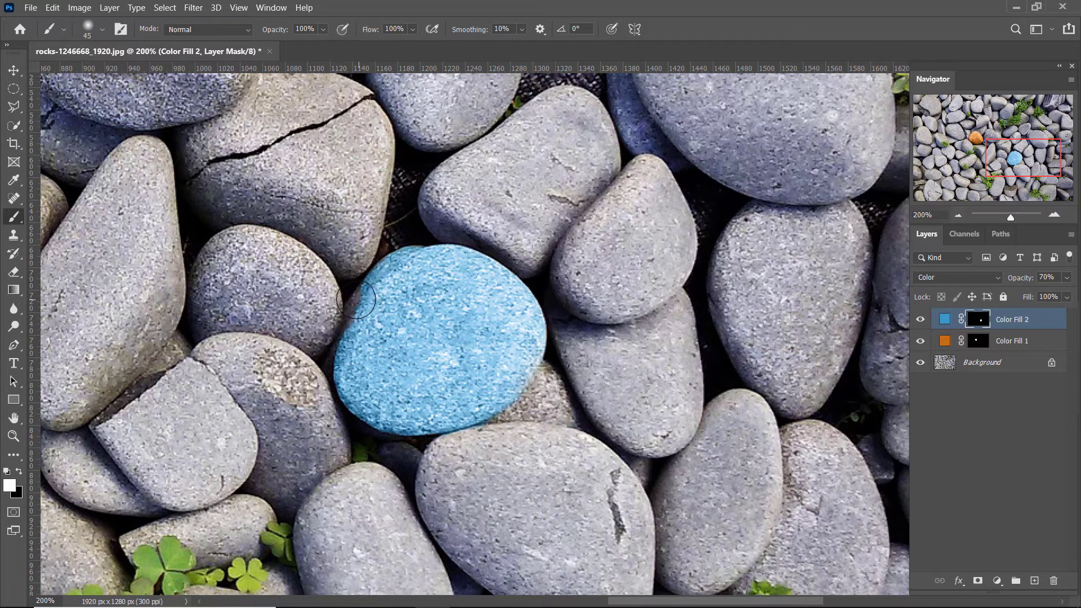
key(bracketleft)
scroll(410, 352, down, 5)
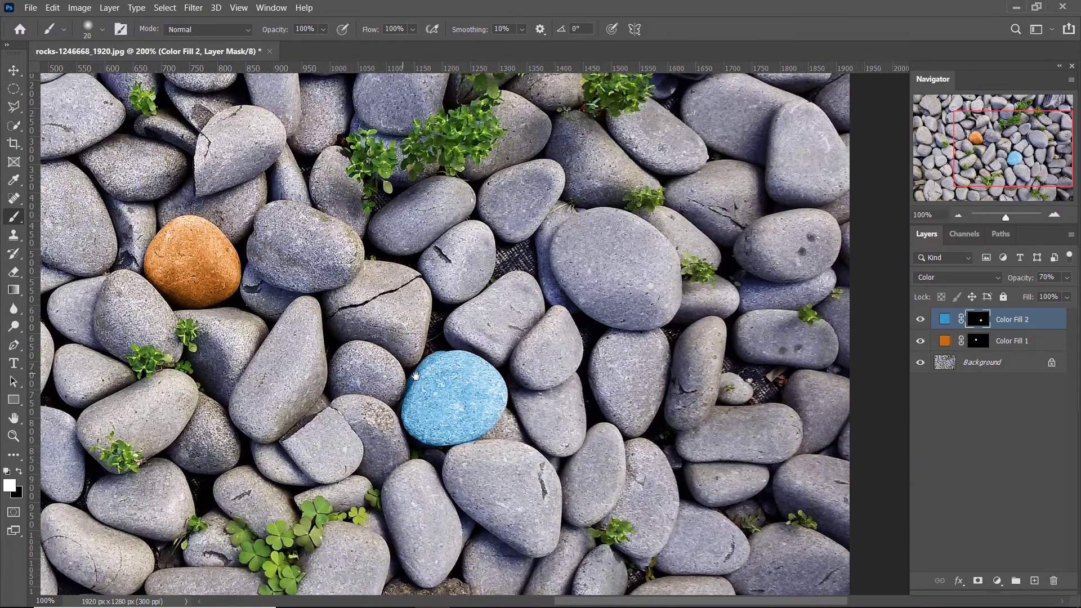
scroll(462, 371, up, 3)
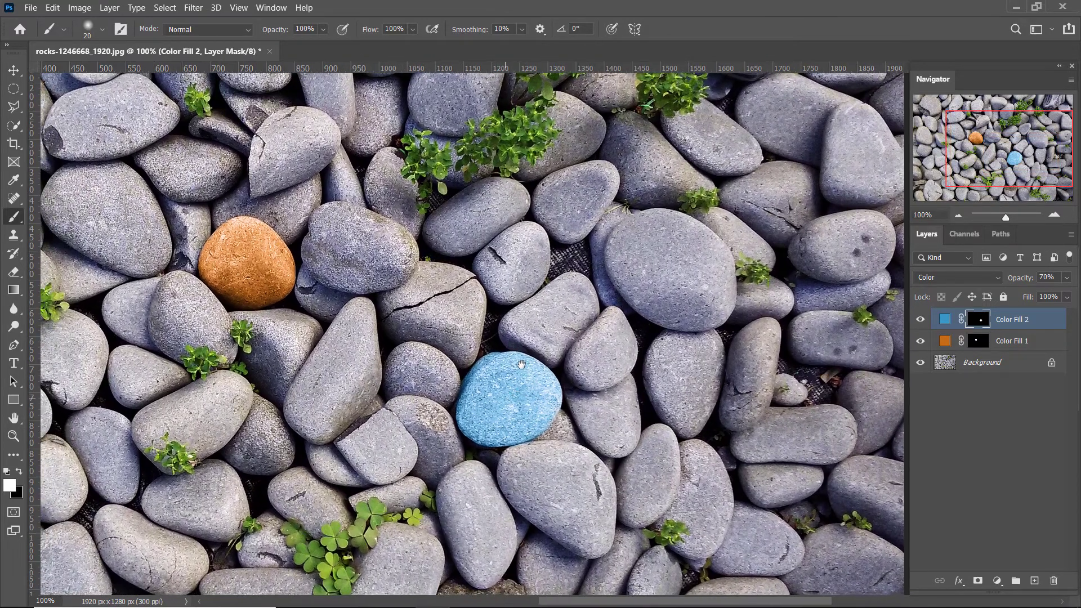
Feather the layer masks of the blue and the orange fill layers by 9.5 px.
scroll(526, 361, down, 5)
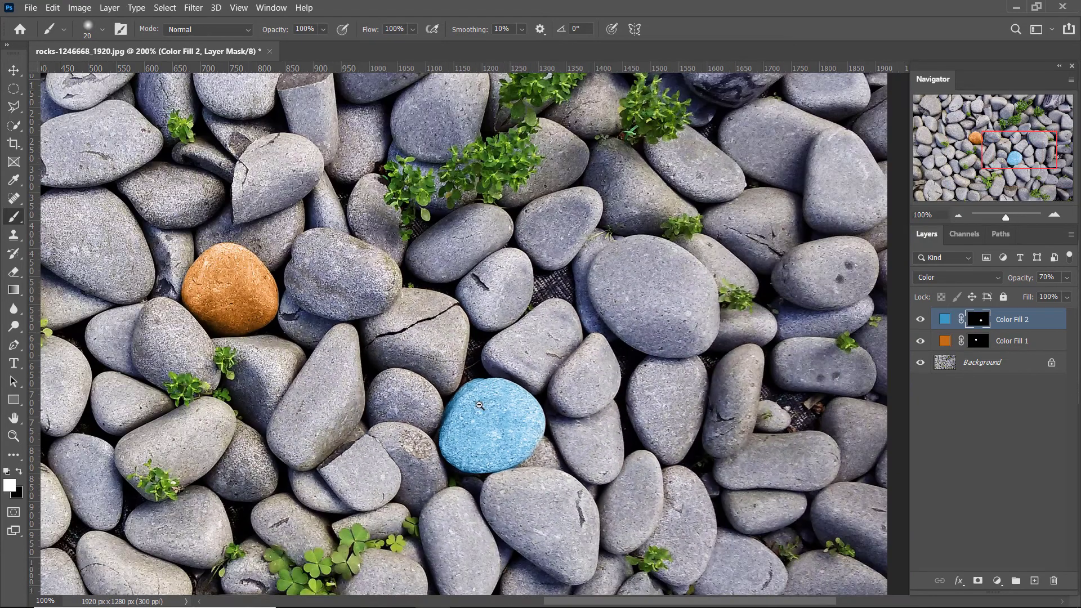
drag(479, 406, 530, 397)
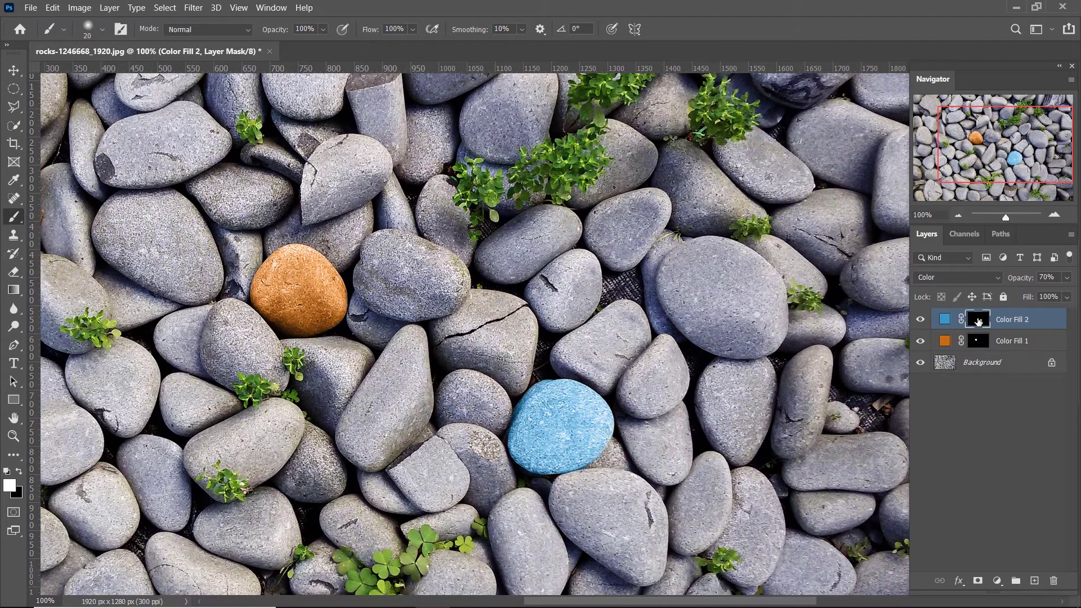
double_click(975, 321)
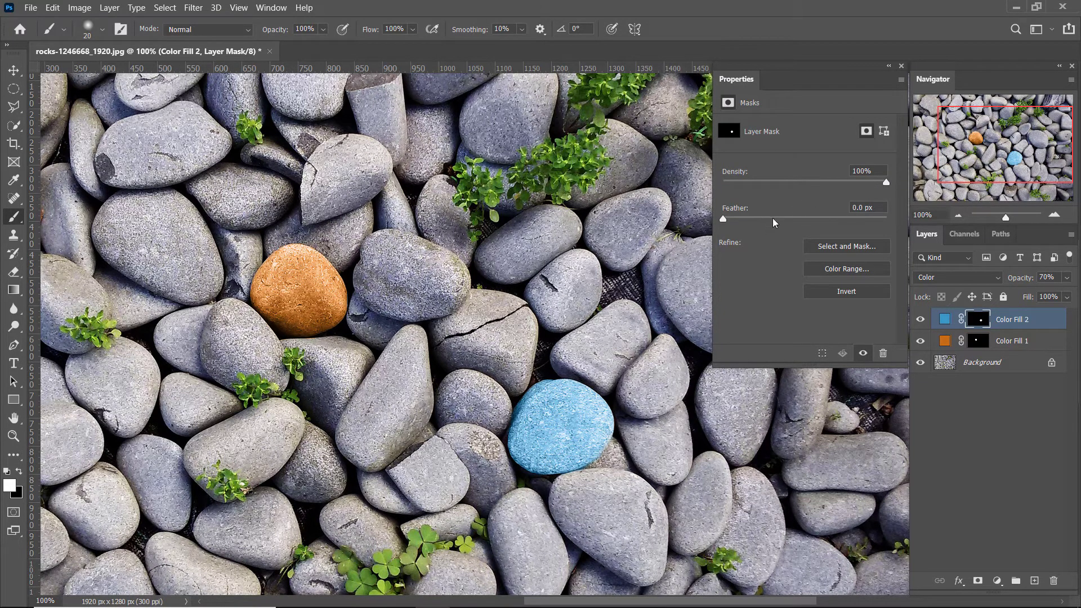
drag(773, 219, 781, 218)
click(977, 343)
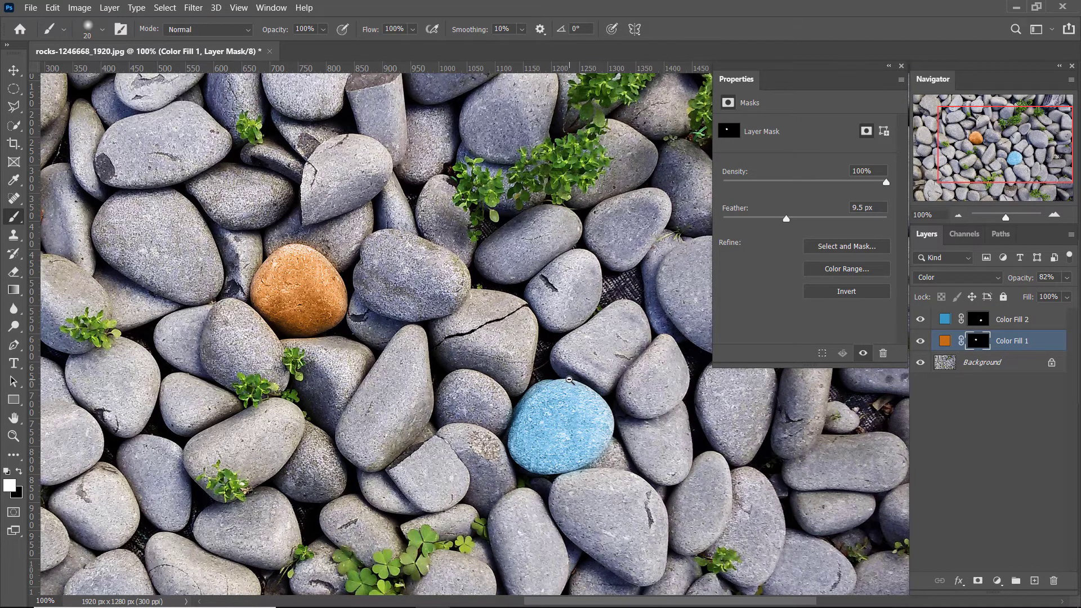
Put the Color Fill 1 and Color Fill 2 layers together in one layer group.
alt+click(569, 380)
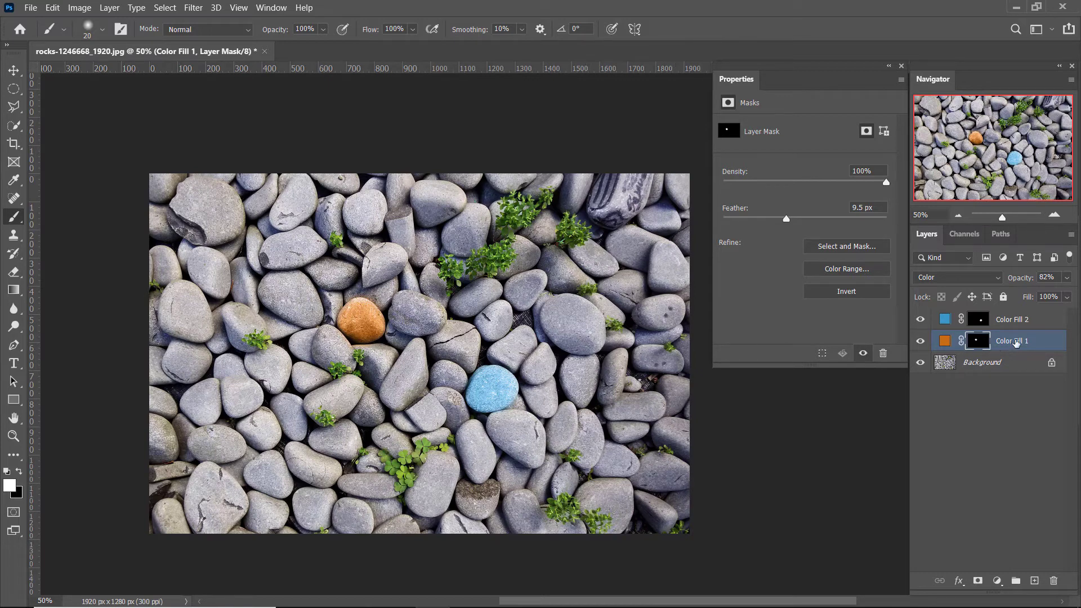
shift+click(1026, 325)
key(ctrl+g)
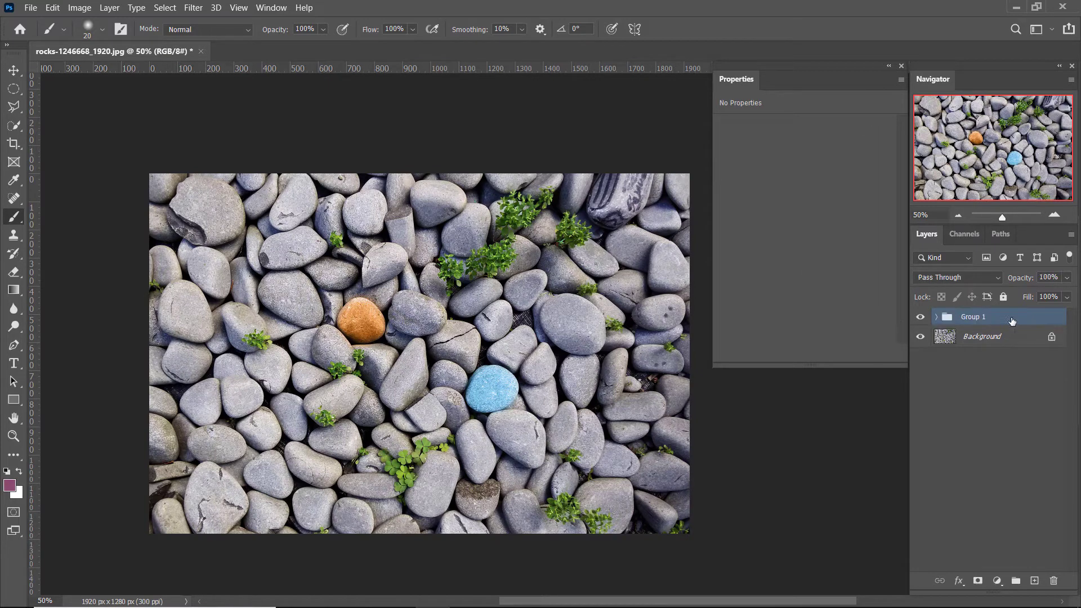
Compare the whole stones photo with and without the group of colour fills.
click(920, 317)
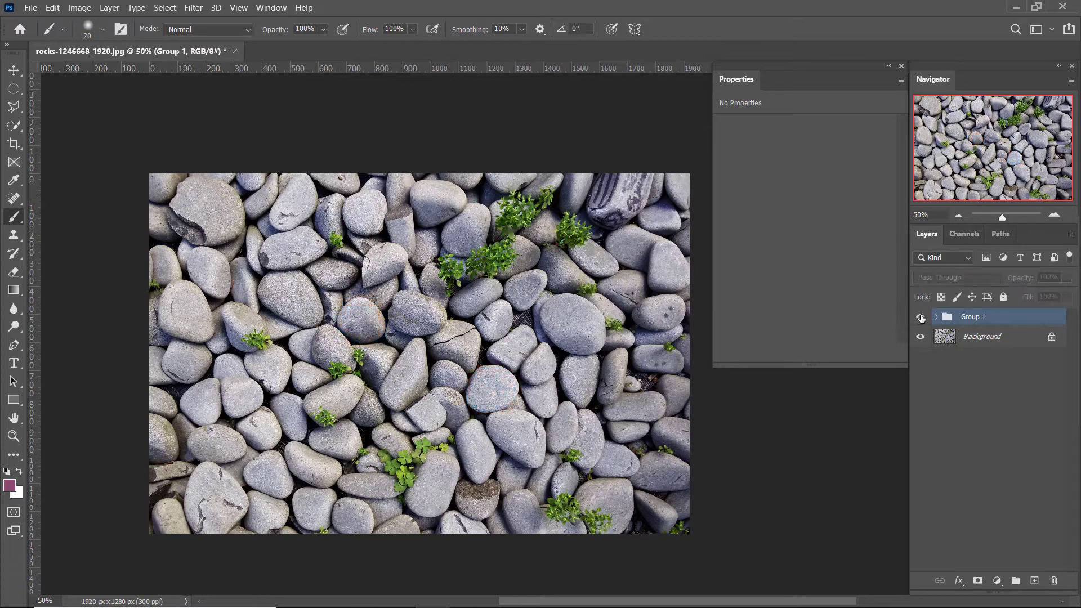
click(920, 317)
click(919, 318)
click(921, 318)
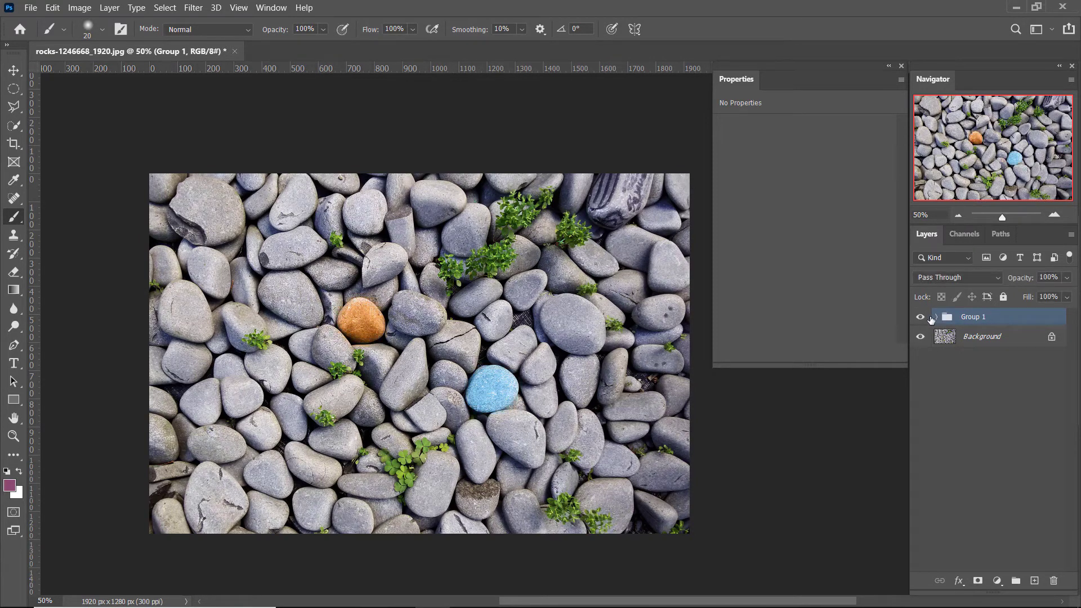
click(920, 316)
click(920, 317)
Expand the layer group and add a Curves adjustment layer directly above the blue fill layer.
click(935, 317)
click(505, 412)
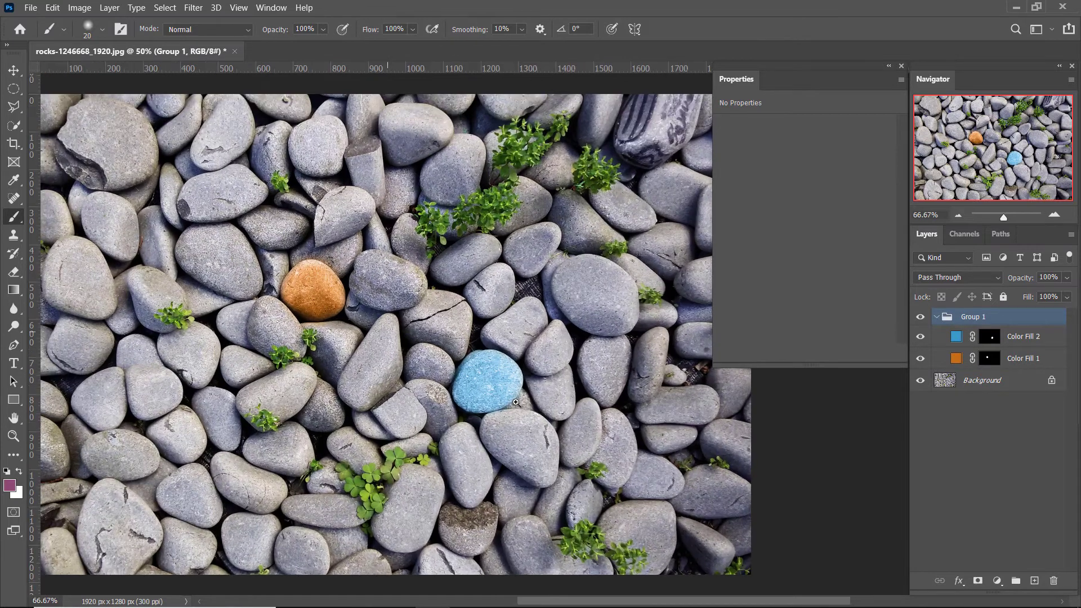
mouse_move(517, 399)
mouse_down()
mouse_move(539, 403)
mouse_move(530, 400)
mouse_up()
click(992, 346)
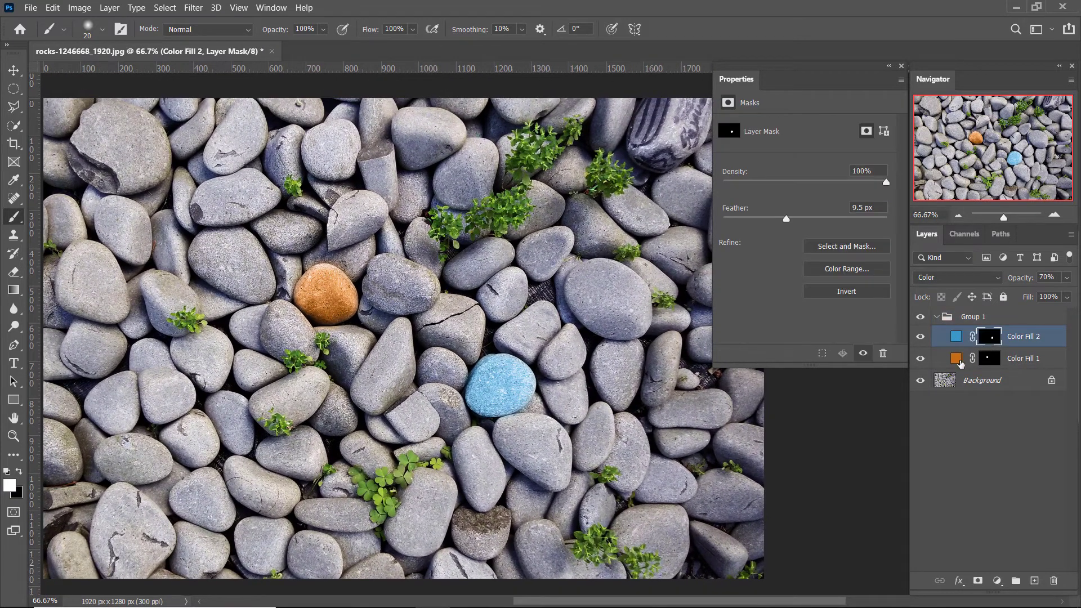
click(997, 581)
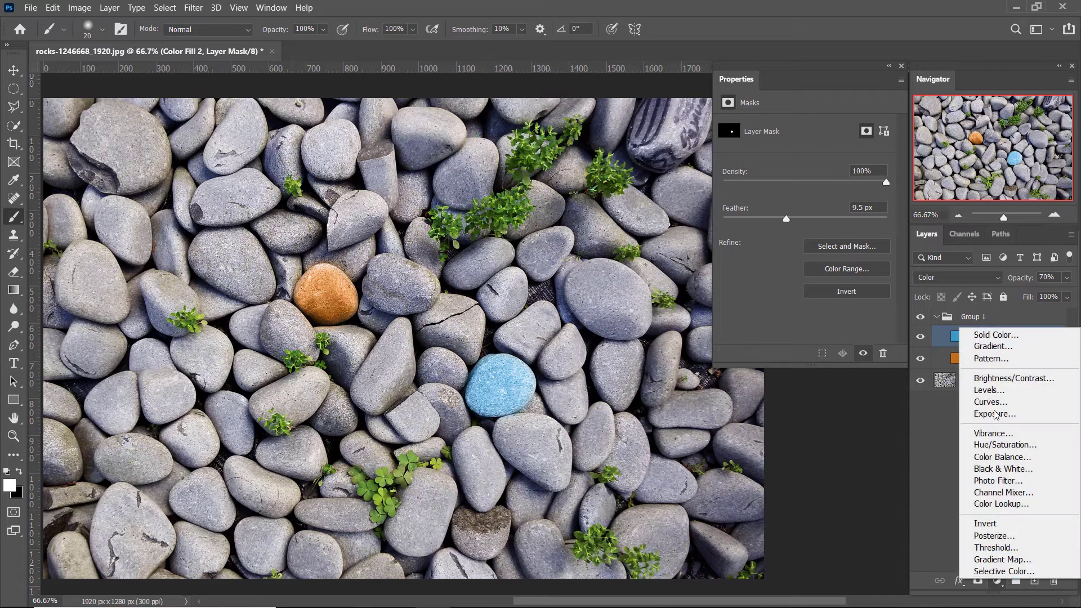
click(1008, 402)
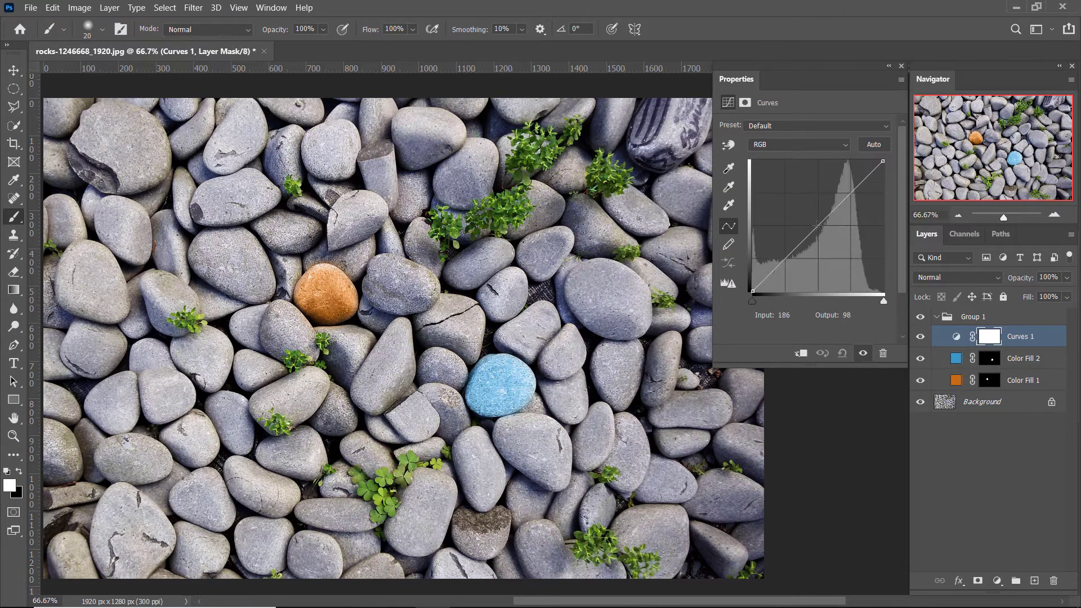
Darken the RGB curve with a point at input 146, output 110, and replace the Curves mask with a copy of the blue fill's mask.
drag(820, 226, 828, 234)
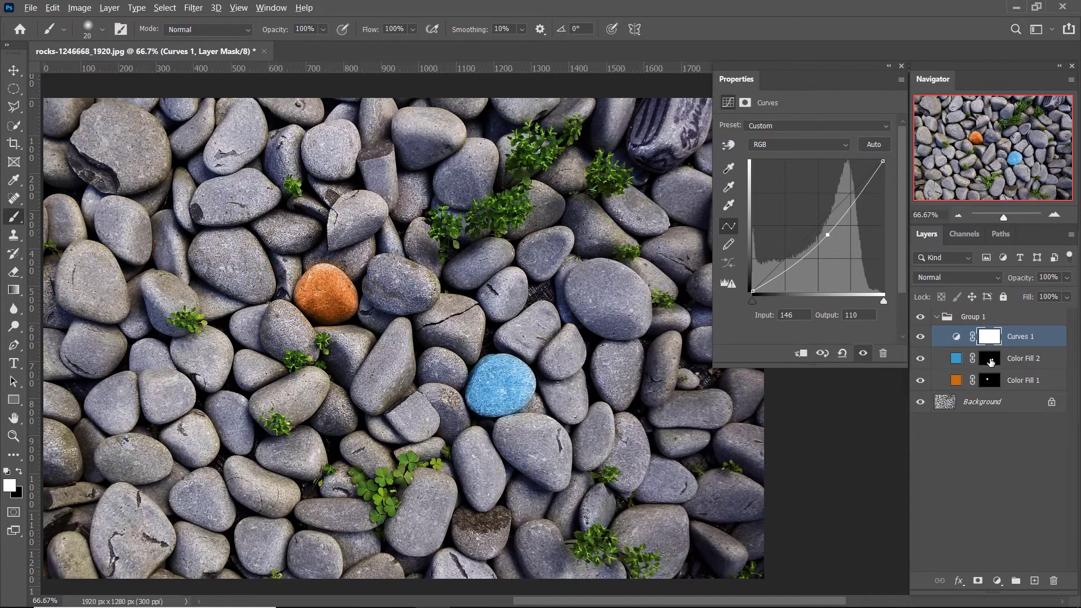
drag(989, 361, 991, 339)
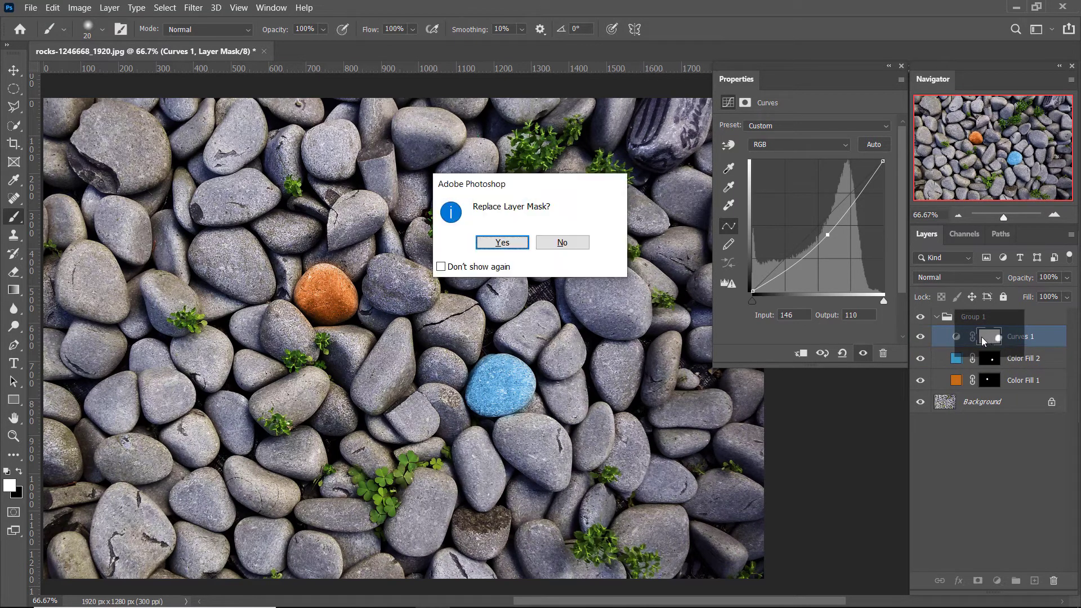
click(510, 243)
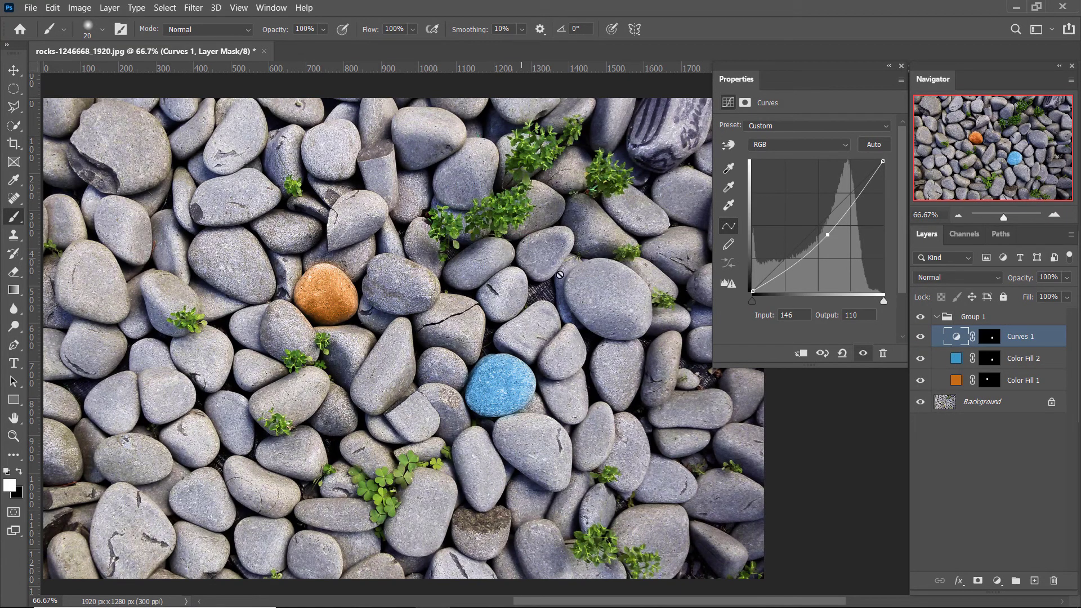
Compare the blue stone with and without the Curves adjustment.
click(921, 338)
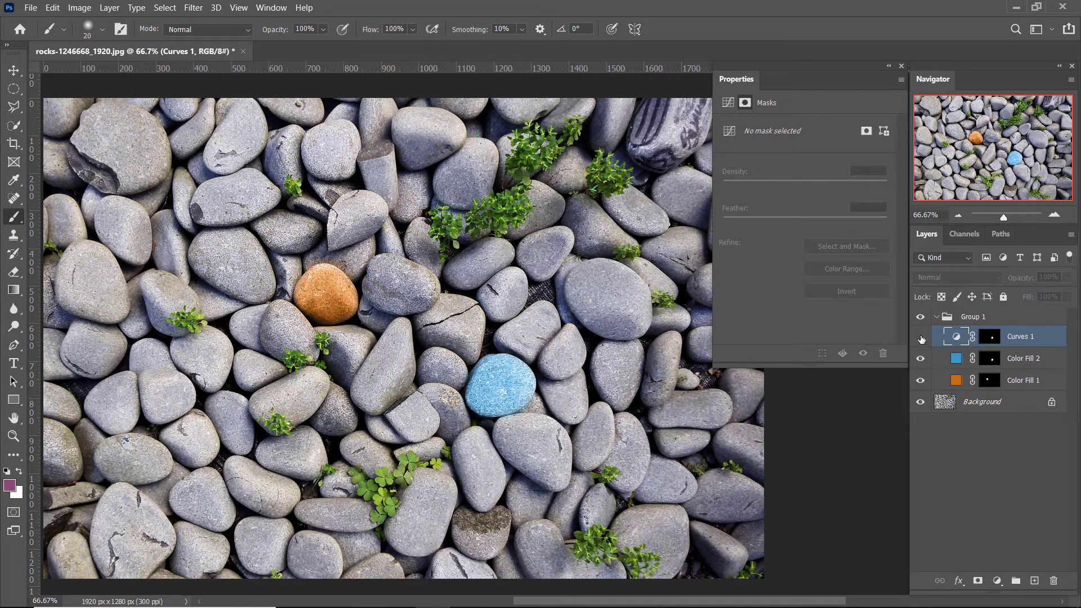
click(920, 337)
click(921, 338)
click(921, 337)
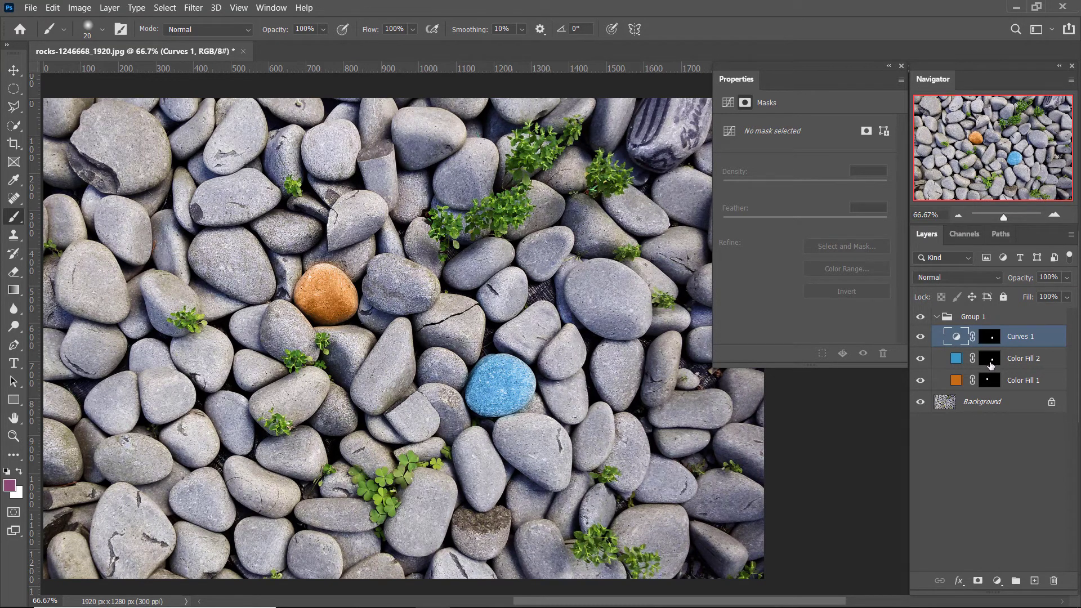
Reopen the blue stone's Curves adjustment and move its curve point to input 139, output 114.
click(955, 337)
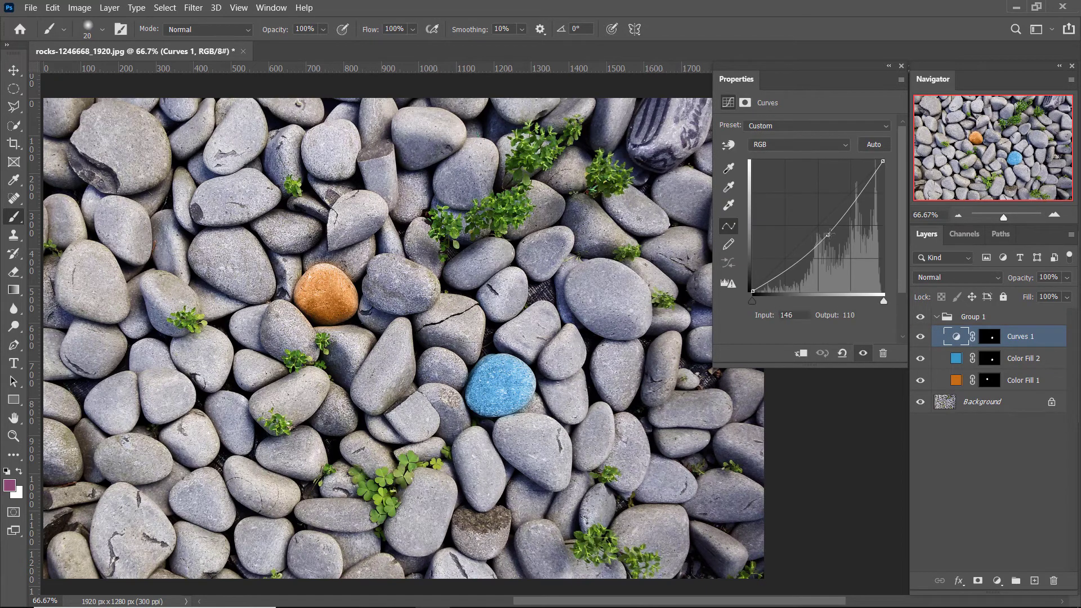
drag(827, 234, 826, 231)
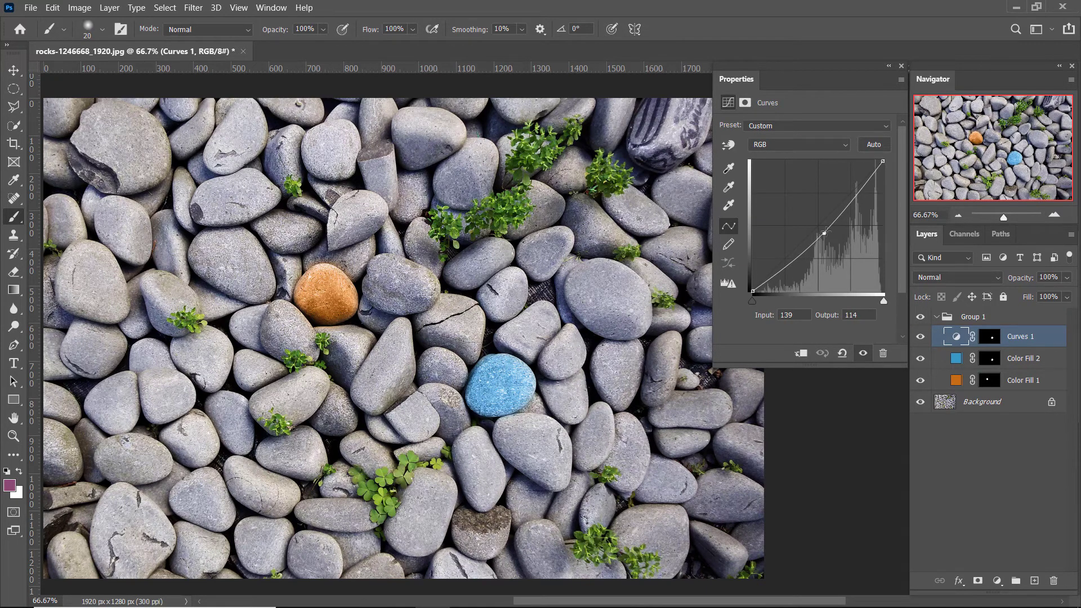
Compare the original photo with the recoloured stones, including the Curves adjustment, by toggling the whole group's visibility.
click(921, 317)
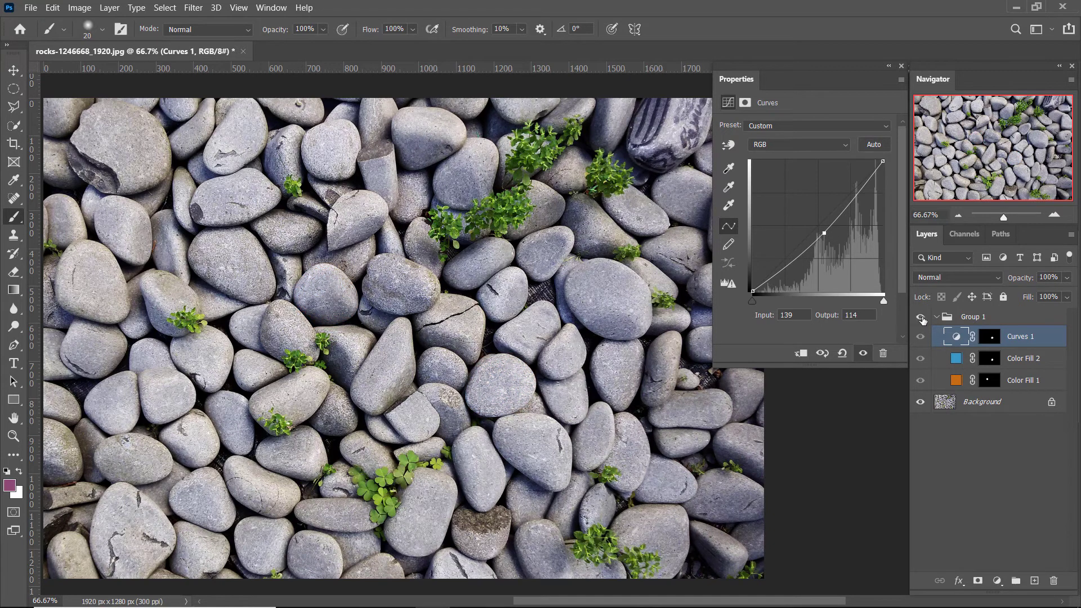
click(920, 318)
click(921, 318)
click(921, 318)
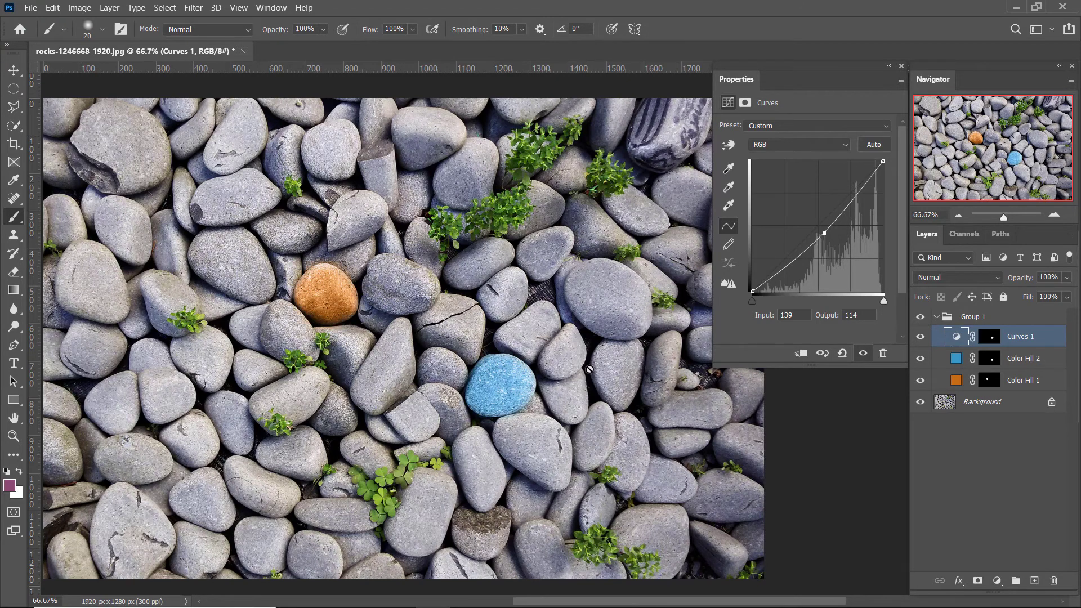